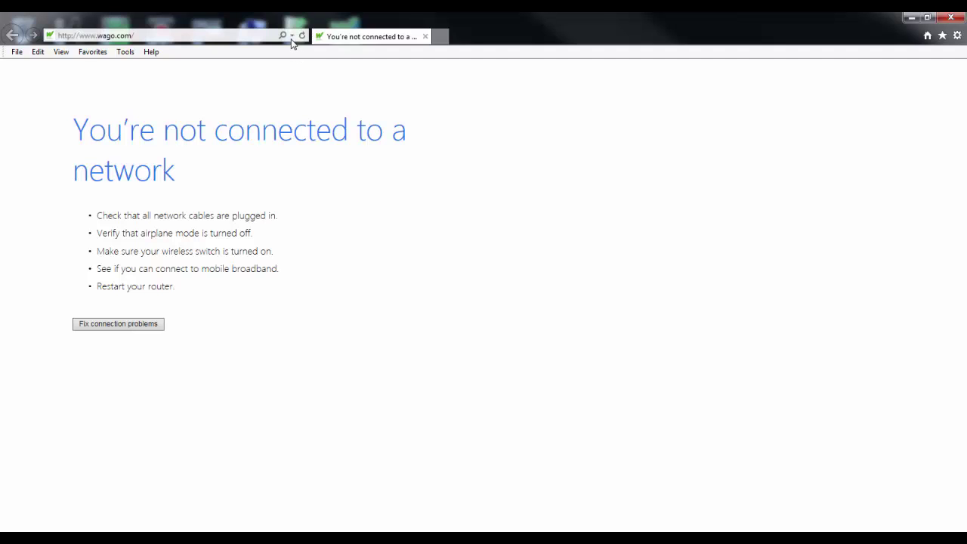
# Enter the switch address 192.168.1.254 in Internet Explorer to load its login page.
pyautogui.click(241, 36)
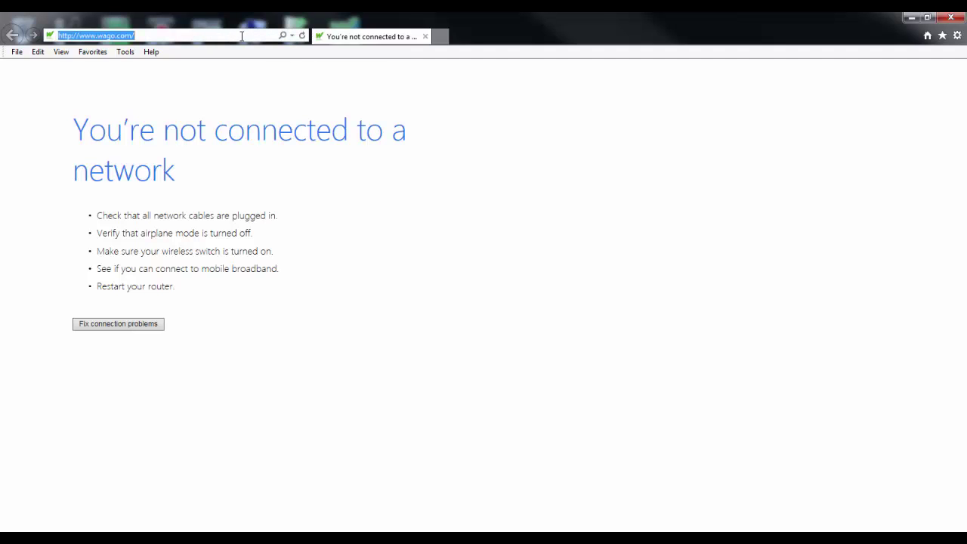
pyautogui.write('192.18')
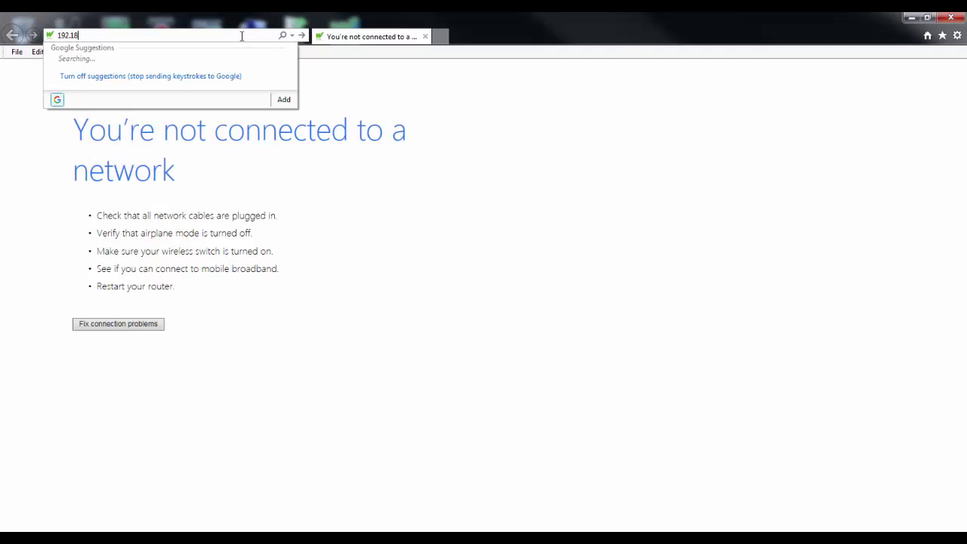
pyautogui.write('.1.25')
pyautogui.write('4')
pyautogui.write('6')
pyautogui.press('Return')
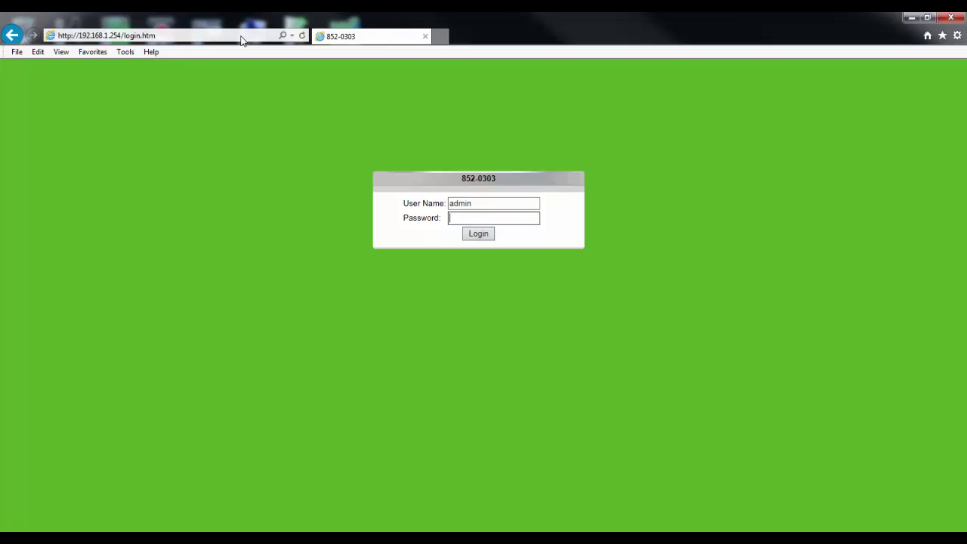
# Enter the login password and submit it to reach the switch's System Information page.
pyautogui.write('1234')
pyautogui.press('Return')
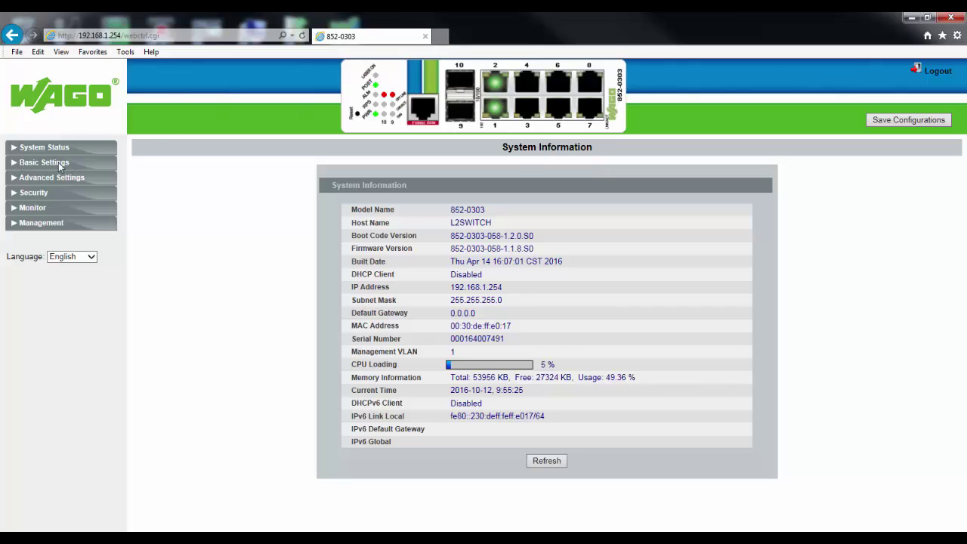
# Open General Settings and inspect hostname L2SWITCH, DHCP Client (kept Disable) and the IP Address.
pyautogui.click(13, 165)
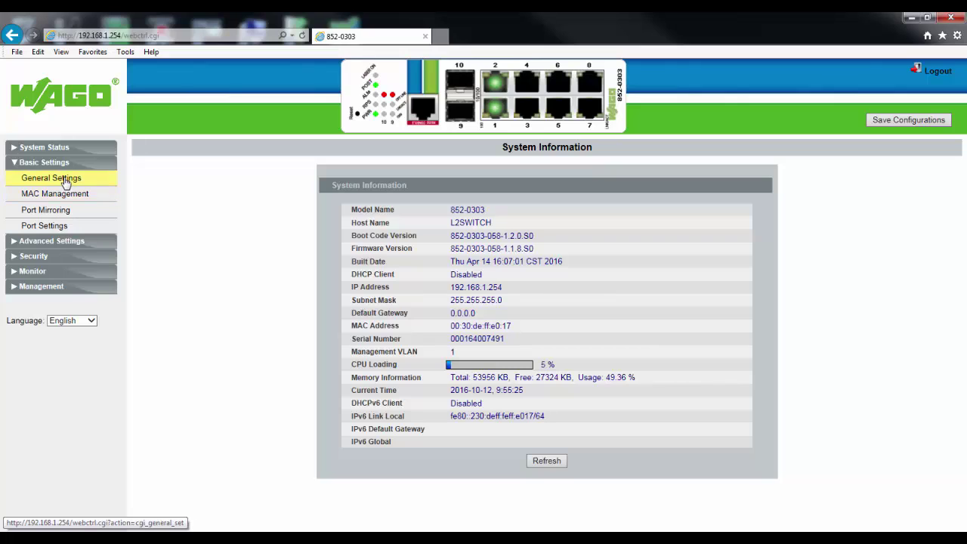
pyautogui.click(64, 180)
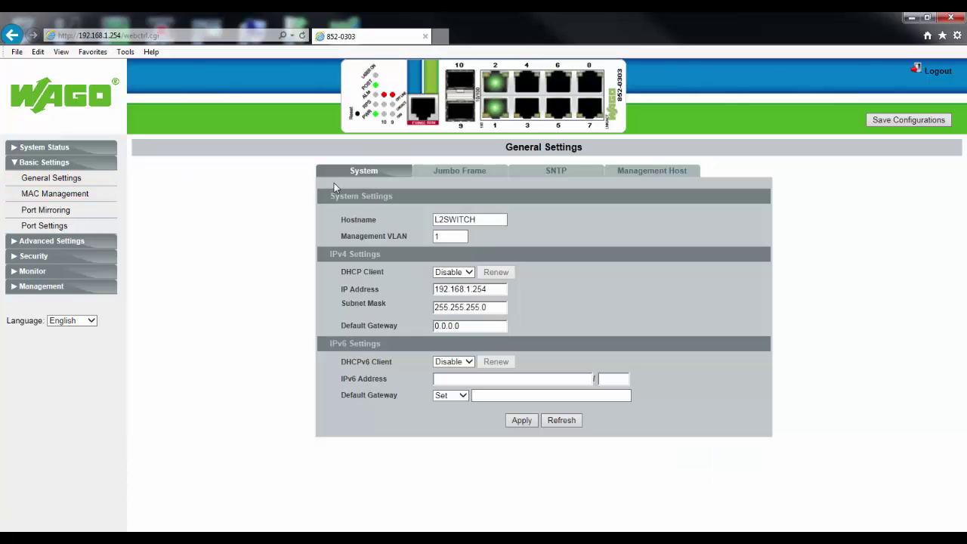
pyautogui.click(489, 219)
pyautogui.click(466, 278)
pyautogui.click(467, 276)
pyautogui.click(505, 289)
# On the Jumbo Frame tab, set ports 1 to 5 to 1552 and apply.
pyautogui.click(470, 172)
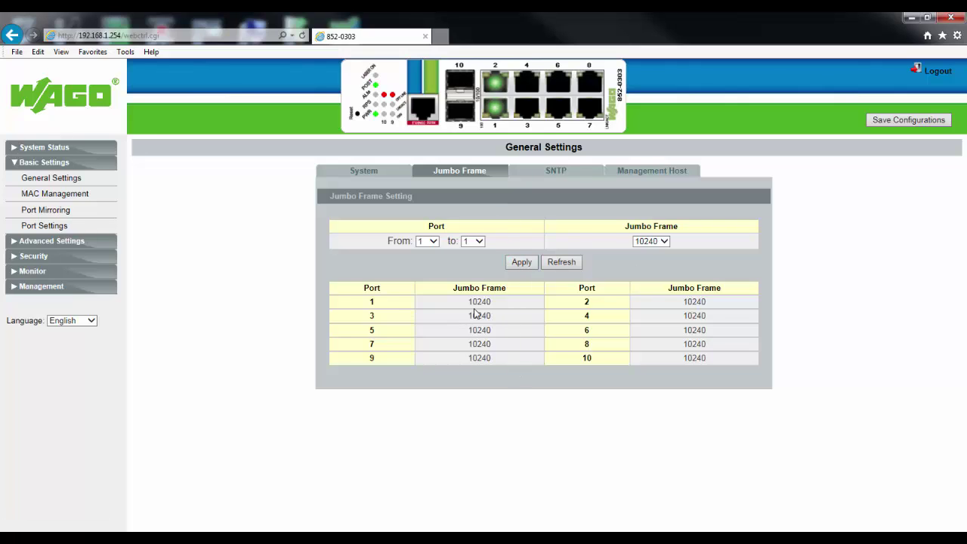
pyautogui.click(664, 242)
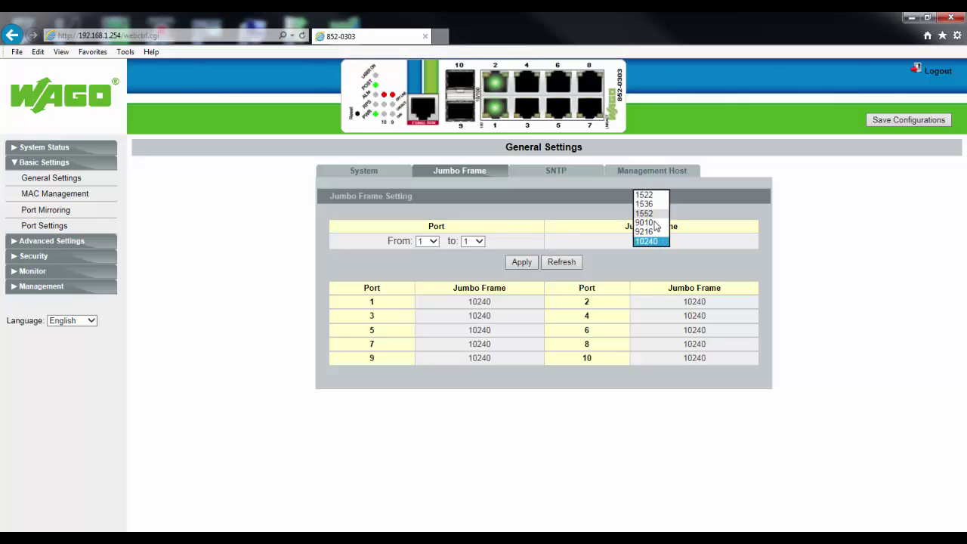
pyautogui.click(695, 244)
pyautogui.click(483, 241)
pyautogui.click(466, 329)
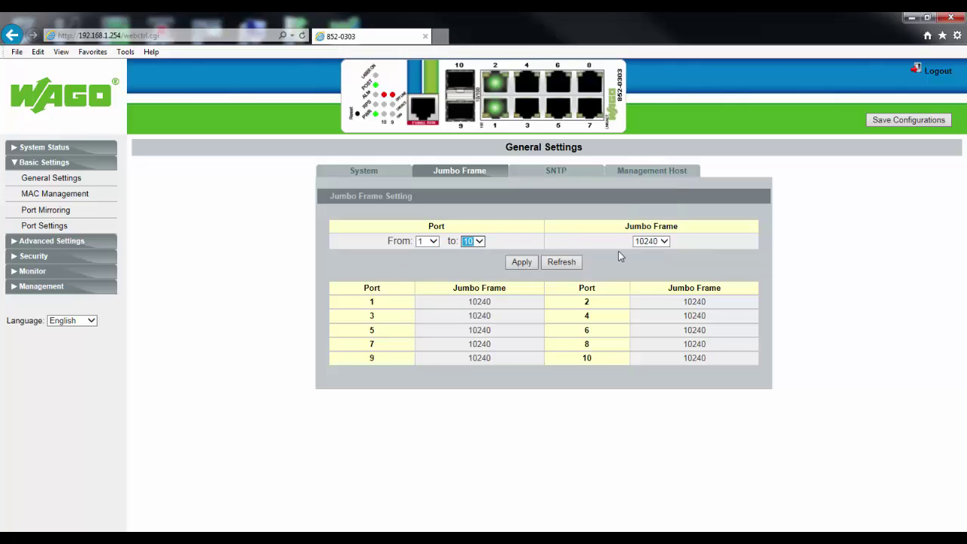
pyautogui.click(474, 241)
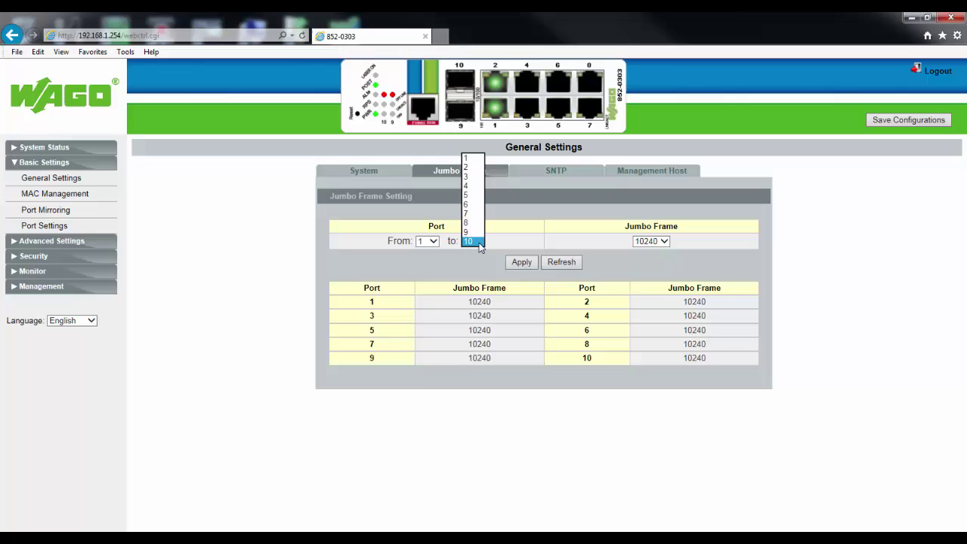
pyautogui.click(472, 195)
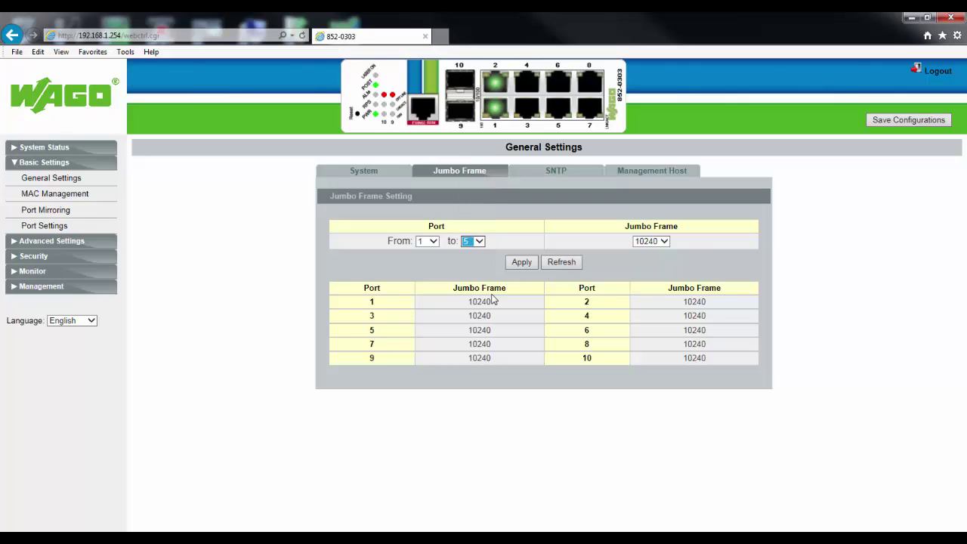
pyautogui.click(663, 242)
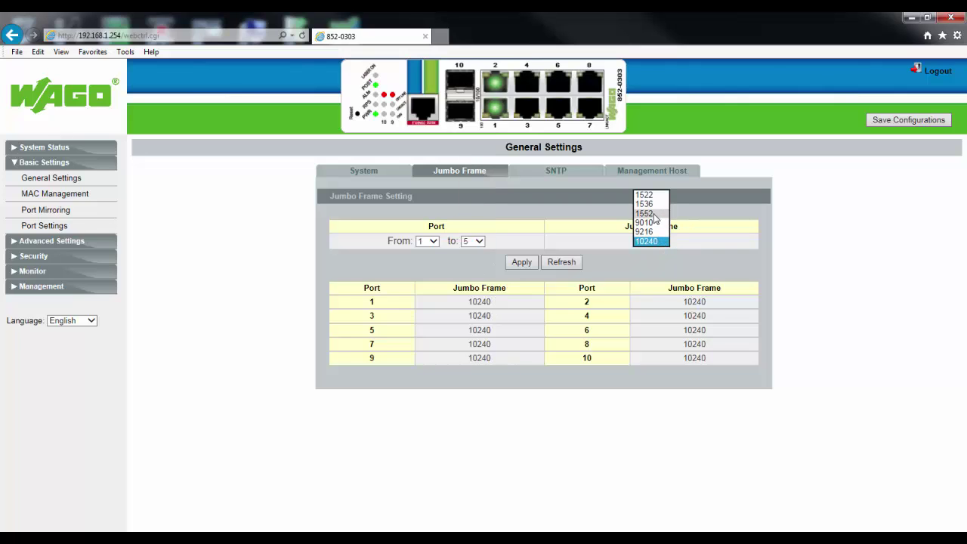
pyautogui.click(655, 217)
pyautogui.click(527, 263)
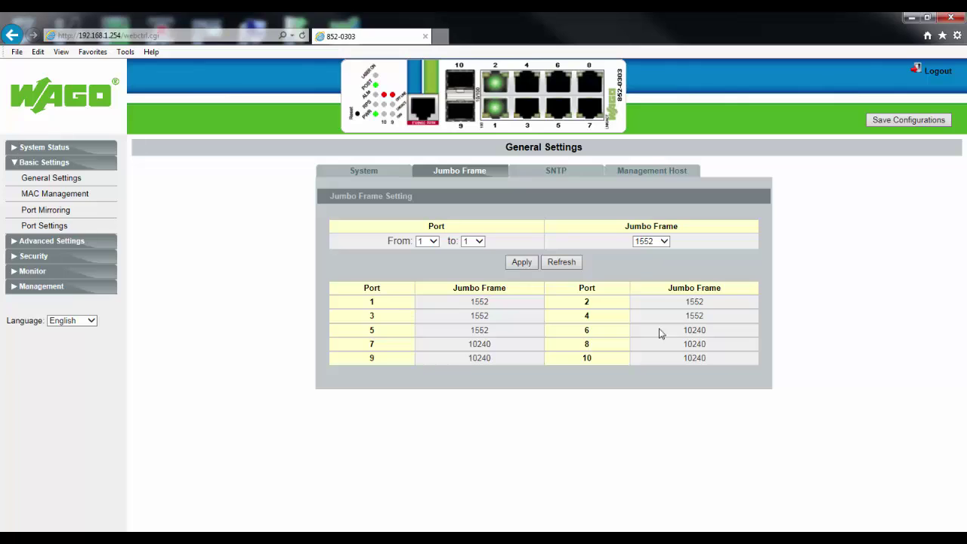
# Restore ports 1 to 5 to a 10240 jumbo frame size and apply.
pyautogui.click(477, 242)
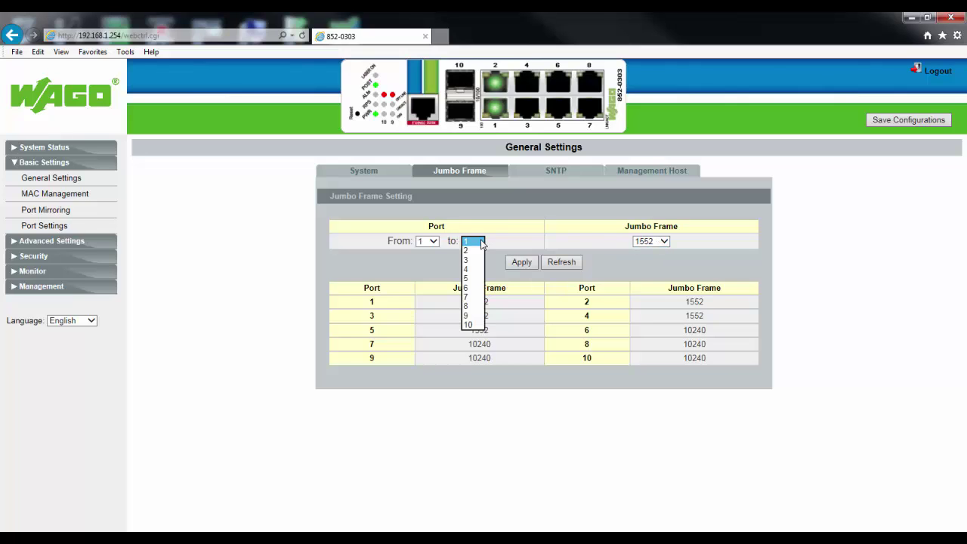
pyautogui.click(467, 280)
pyautogui.click(668, 241)
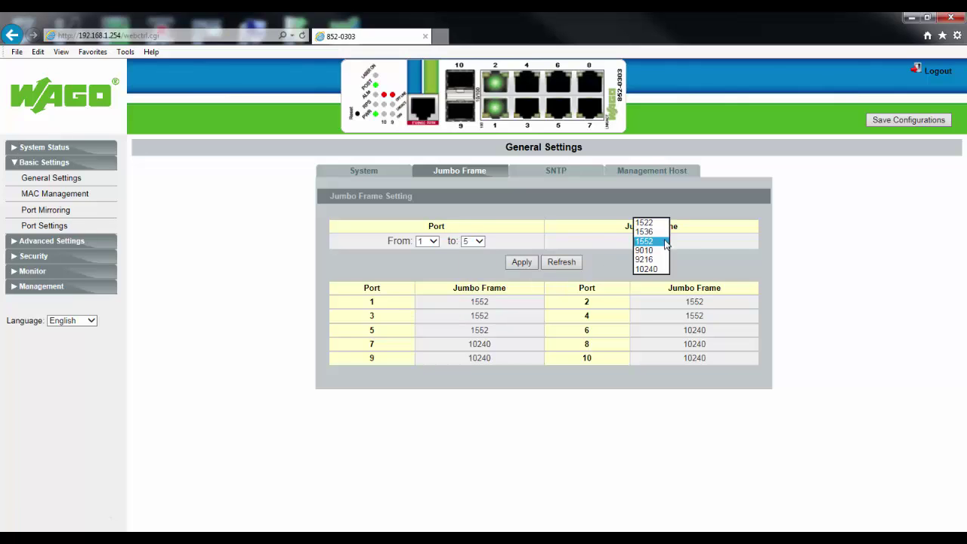
pyautogui.click(647, 268)
pyautogui.click(526, 264)
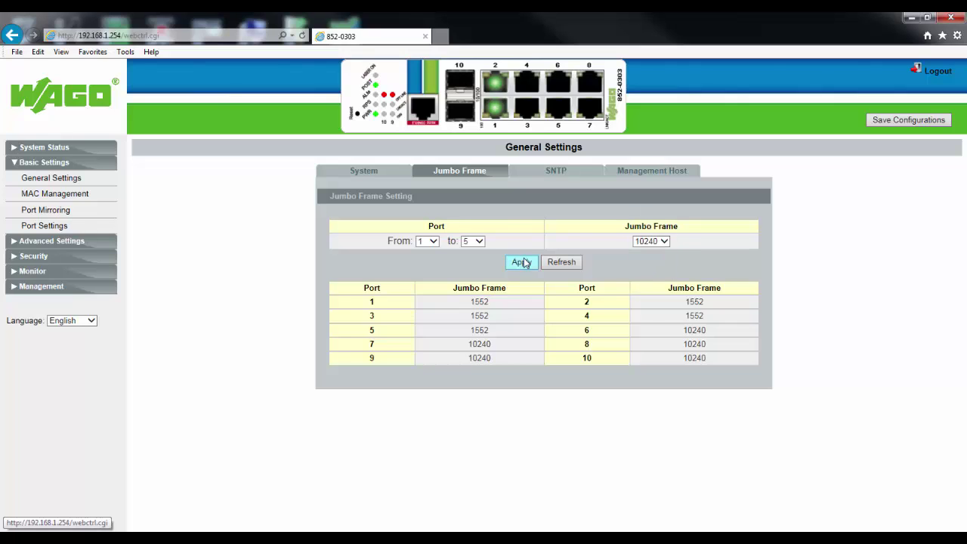
# Review the SNTP time settings, then show the empty Management Host list.
pyautogui.click(558, 173)
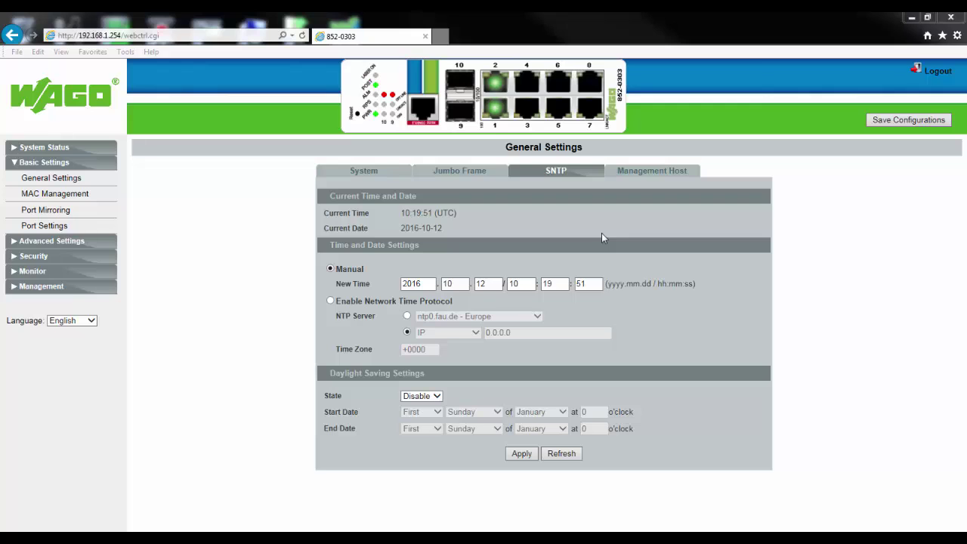
pyautogui.click(648, 174)
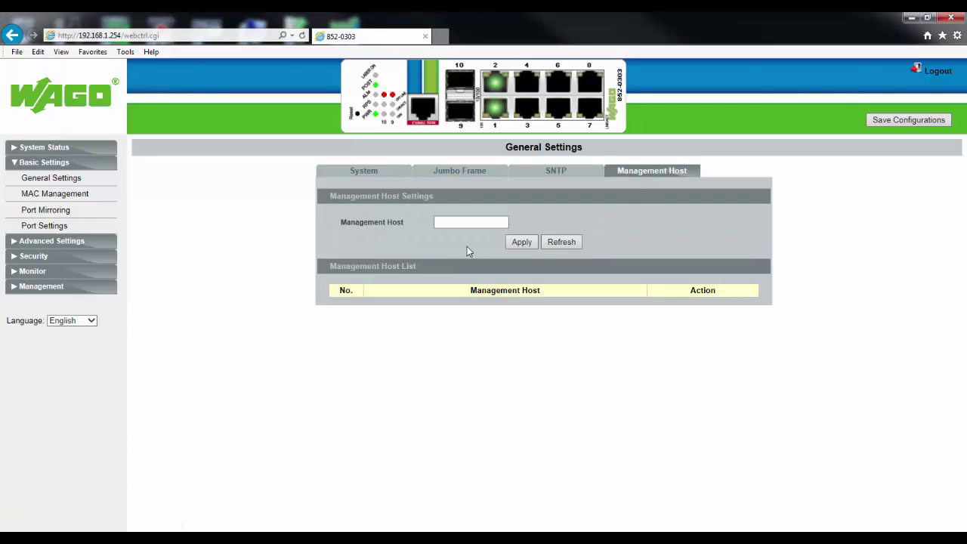
pyautogui.click(461, 223)
pyautogui.click(472, 223)
pyautogui.write('192.168.1.1')
pyautogui.click(521, 242)
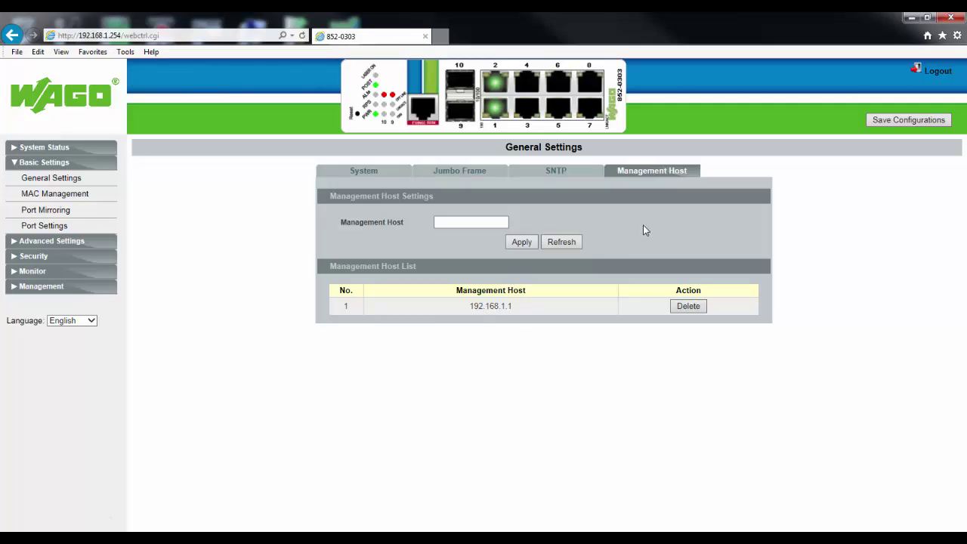
pyautogui.click(687, 307)
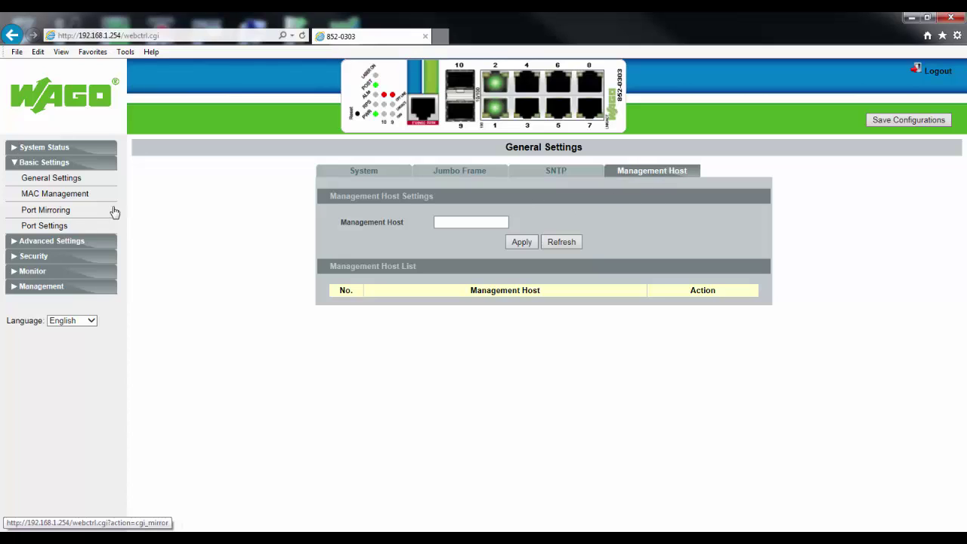
# Add static MAC 00:30:DE:05:A3:41 on VLAN 1, port 1, in MAC Management and apply.
pyautogui.click(73, 196)
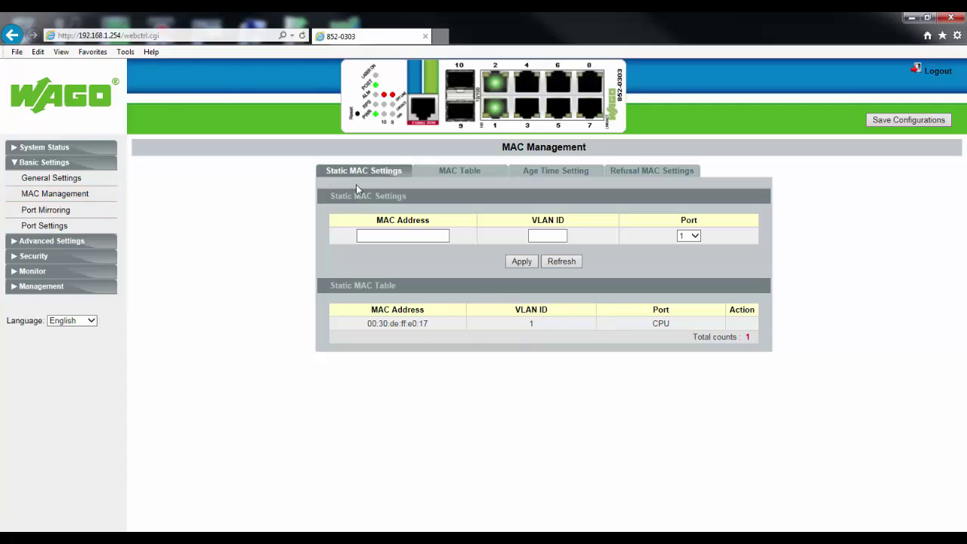
pyautogui.click(382, 235)
pyautogui.click(407, 238)
pyautogui.write('00:30:DE')
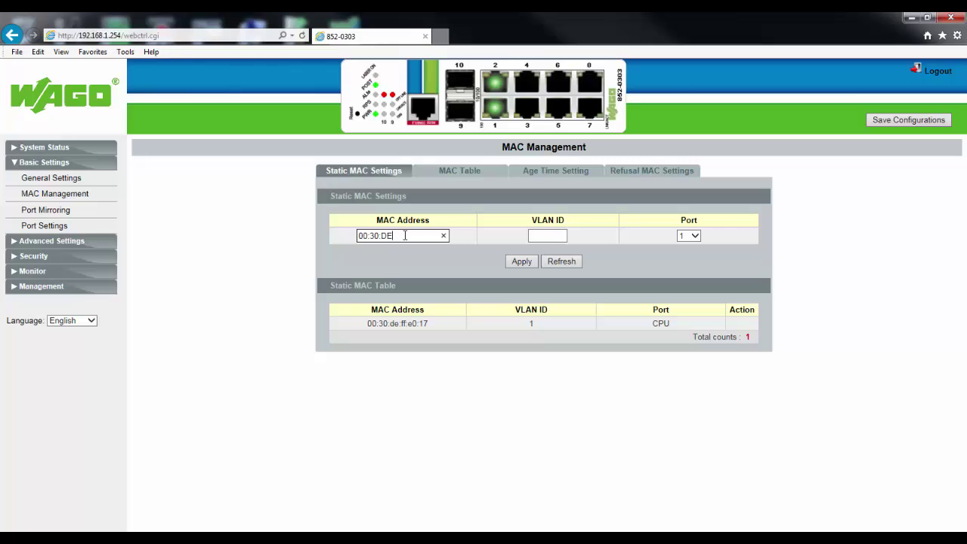
pyautogui.write(':')
pyautogui.write('05')
pyautogui.write(':A')
pyautogui.write('4')
pyautogui.press('BackSpace')
pyautogui.write('3:41')
pyautogui.click(541, 239)
pyautogui.write('1')
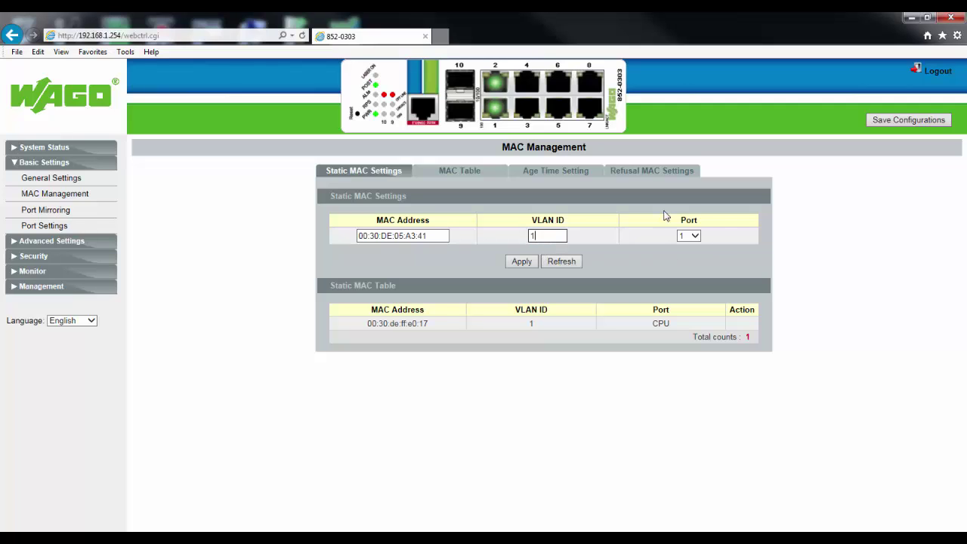
pyautogui.click(523, 262)
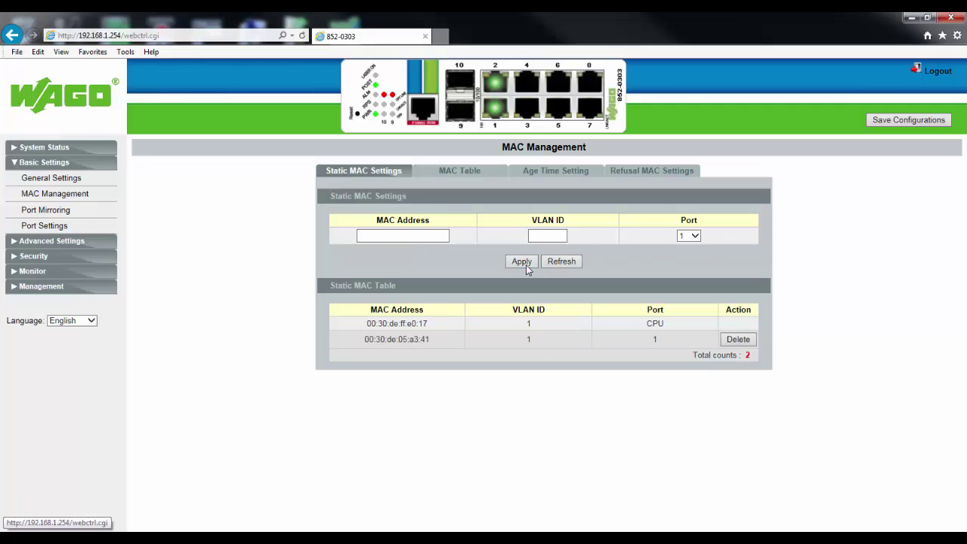
# Show the MAC Table with the Show Type filter left at All.
pyautogui.click(458, 172)
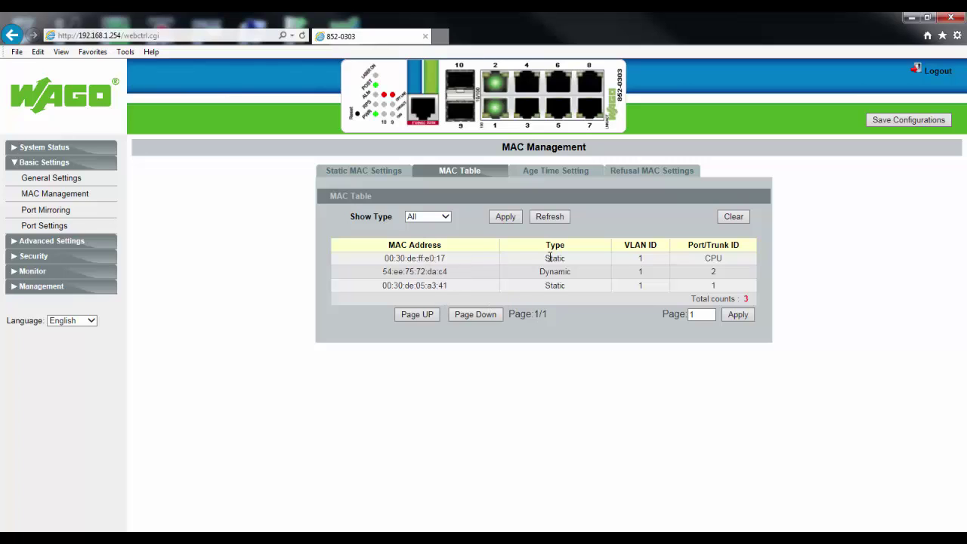
pyautogui.click(445, 217)
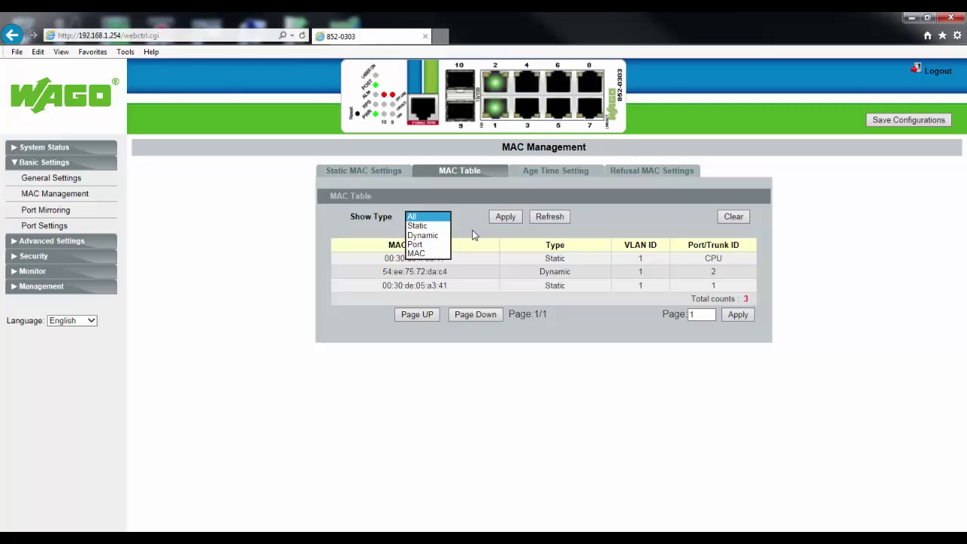
pyautogui.click(472, 230)
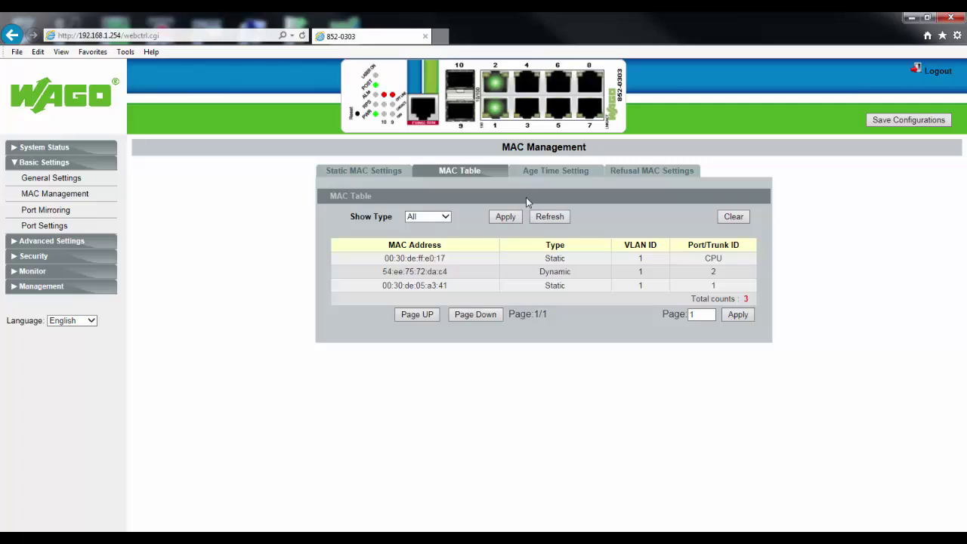
# Display the MAC Age Time Setting, showing 300 seconds.
pyautogui.click(535, 174)
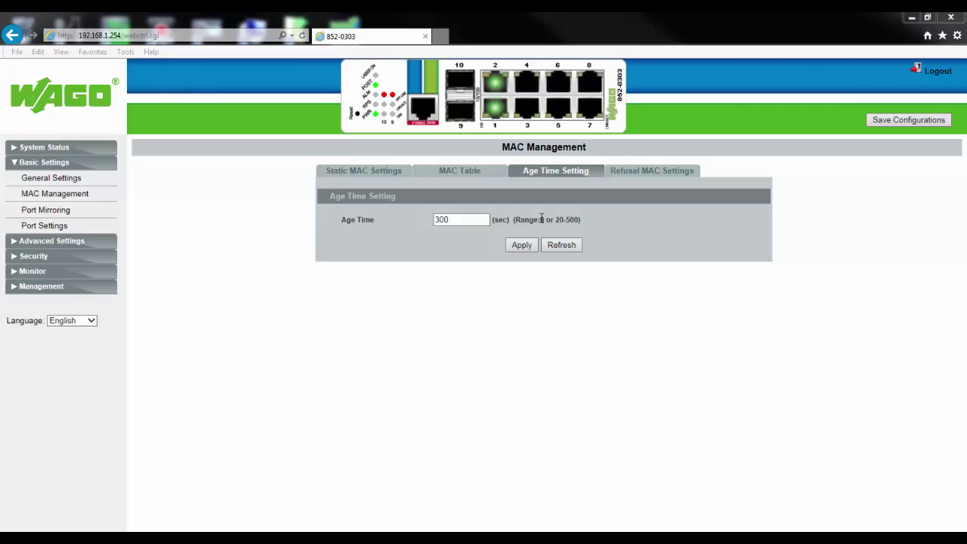
# Open Refusal MAC Settings, focus the MAC Address field and leave VLAN ID at Any.
pyautogui.click(648, 170)
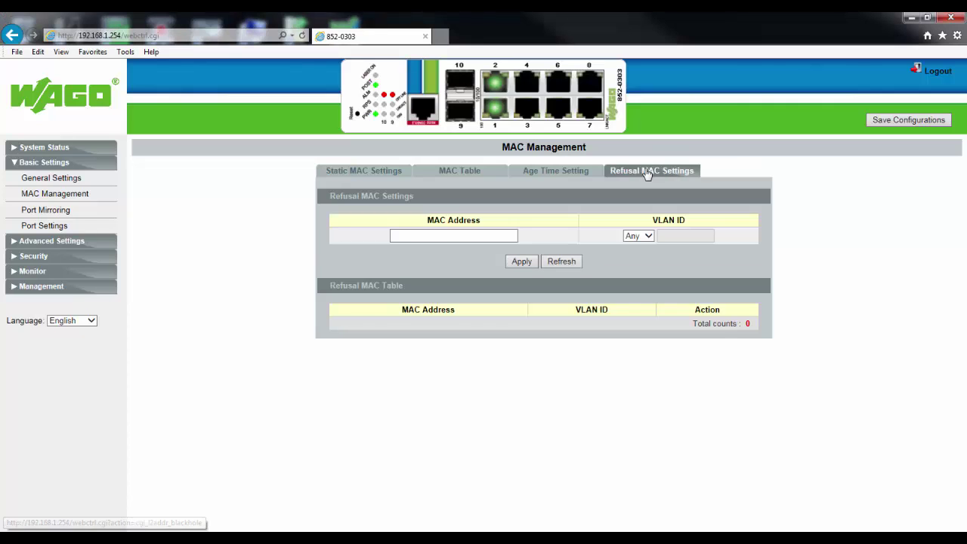
pyautogui.click(505, 235)
pyautogui.click(468, 236)
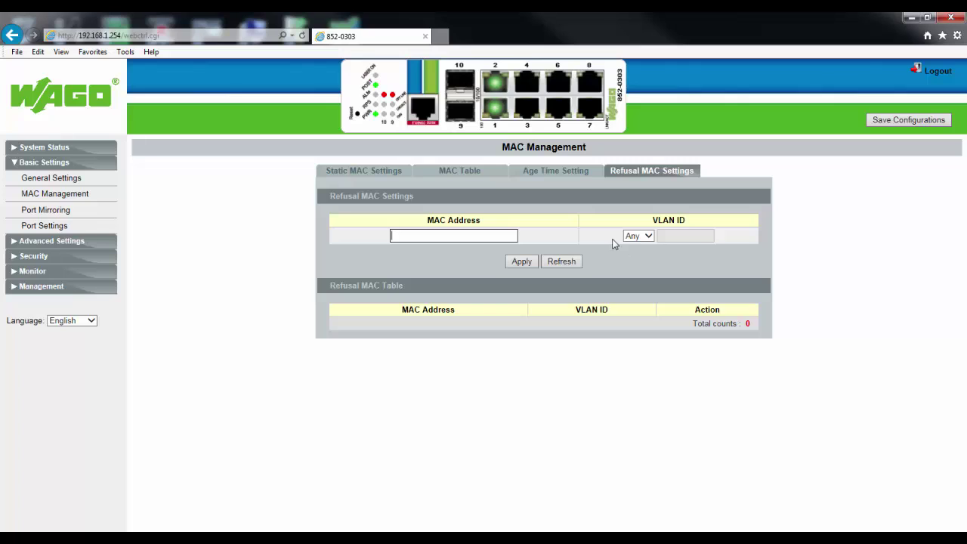
pyautogui.click(647, 237)
pyautogui.click(645, 246)
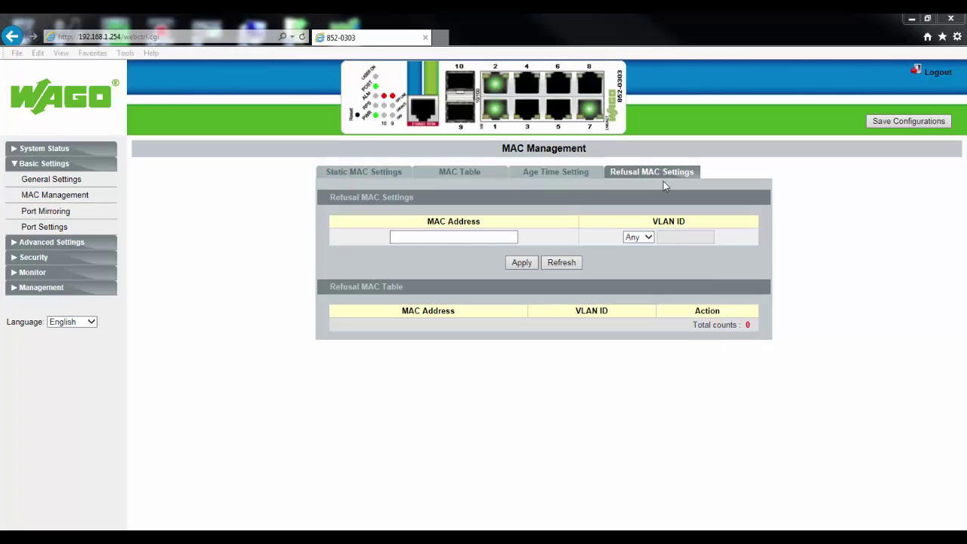
# Set port mirroring State to Enable with port 8 as the monitor port.
pyautogui.click(31, 215)
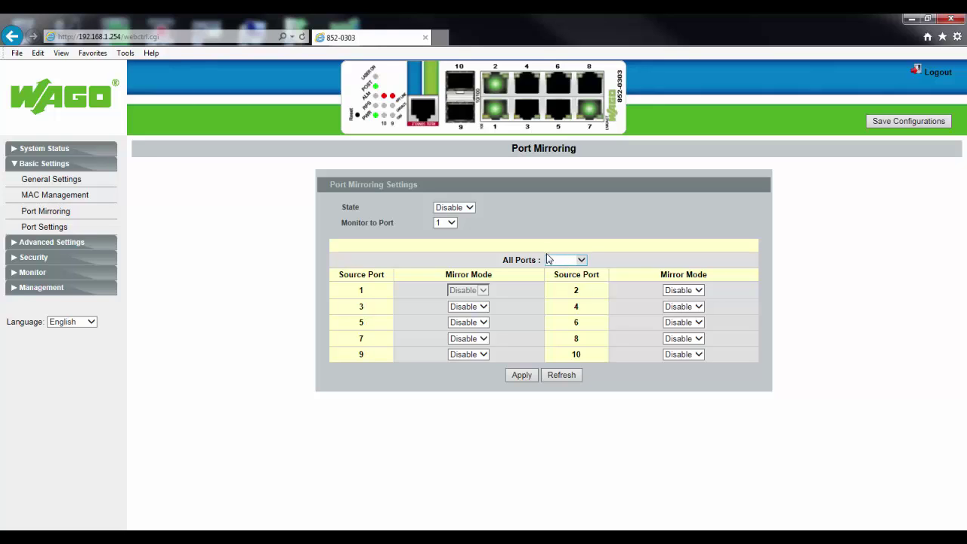
pyautogui.click(469, 208)
pyautogui.click(453, 223)
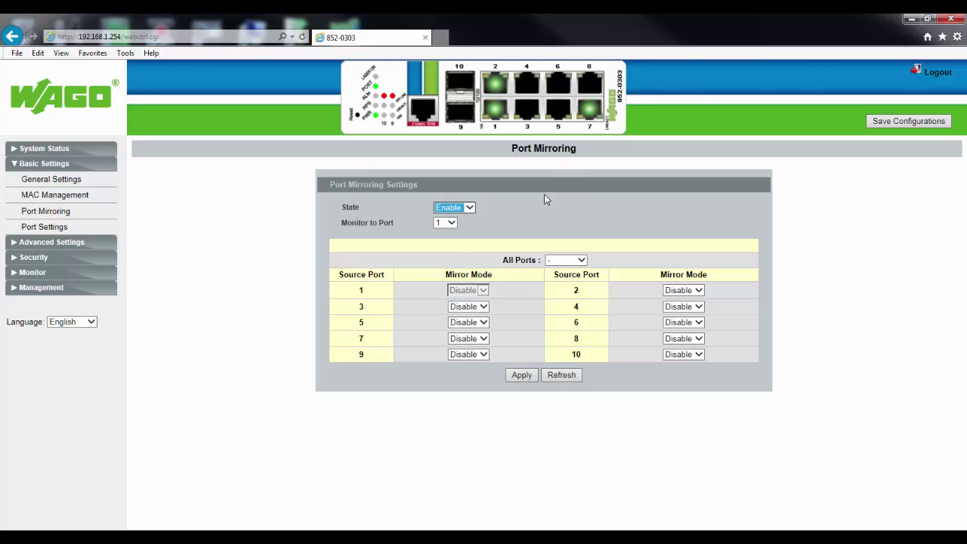
pyautogui.click(451, 224)
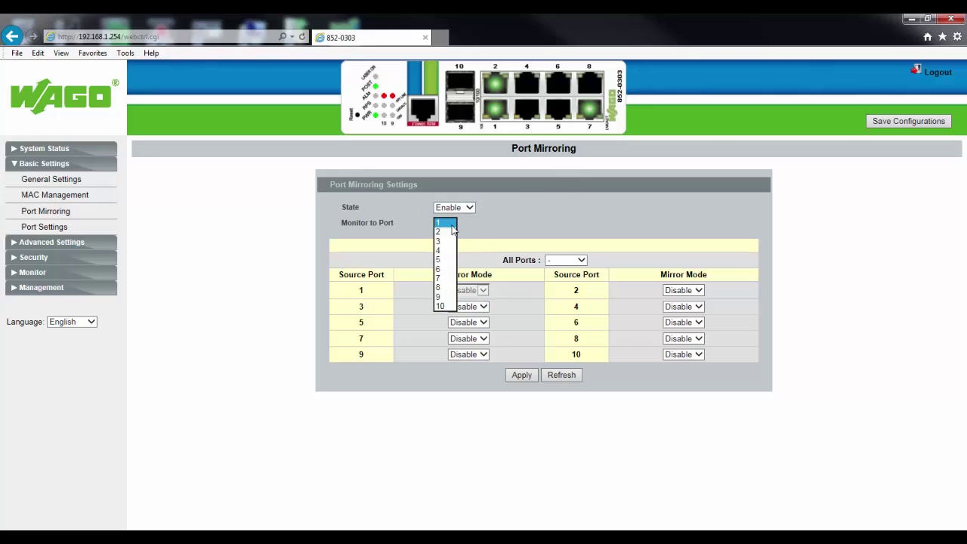
pyautogui.click(439, 288)
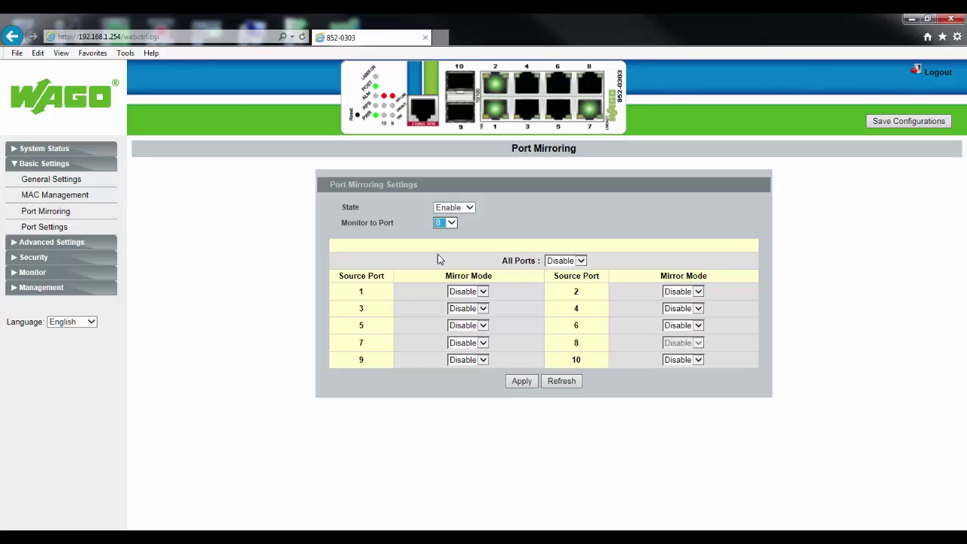
pyautogui.click(581, 260)
# Set source port 1's mirror mode to Both, leave other ports Disable, and apply.
pyautogui.click(577, 252)
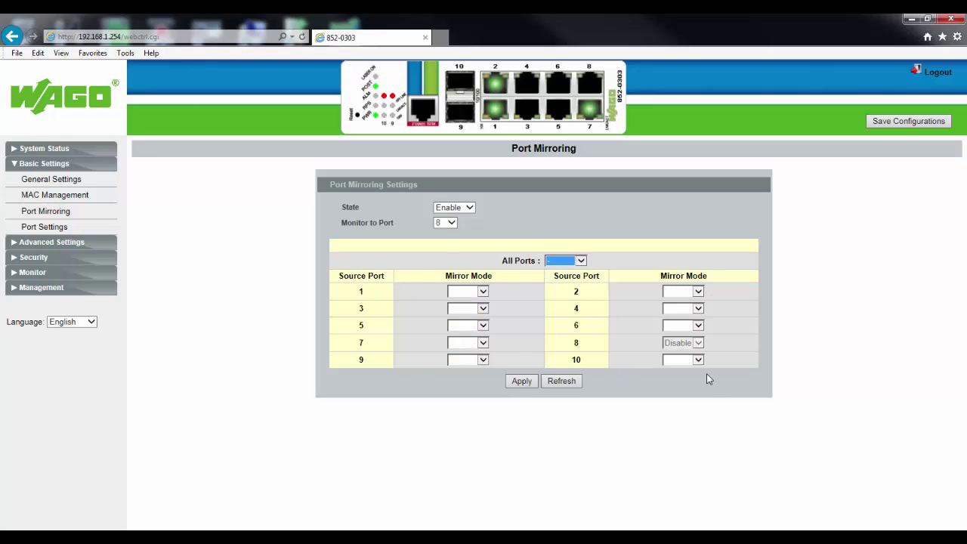
pyautogui.click(585, 261)
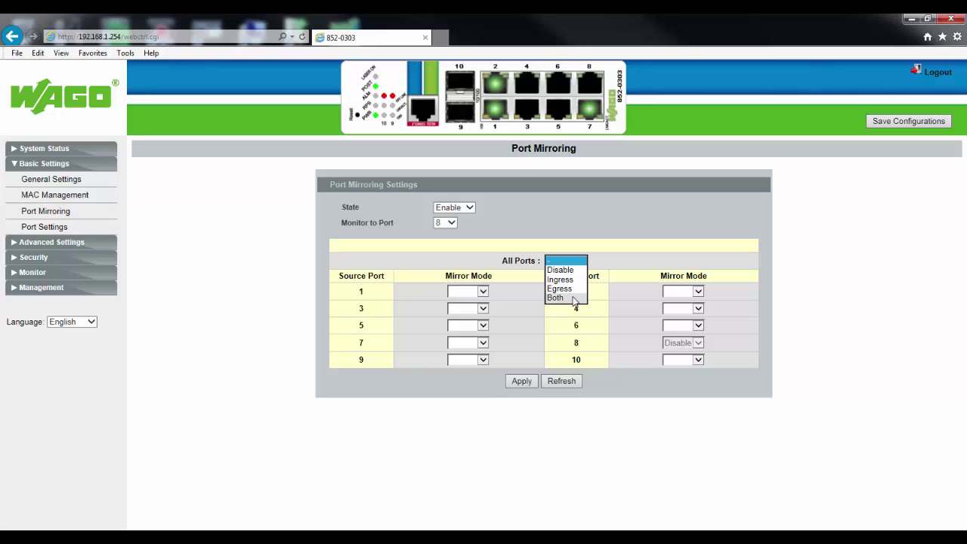
pyautogui.click(591, 242)
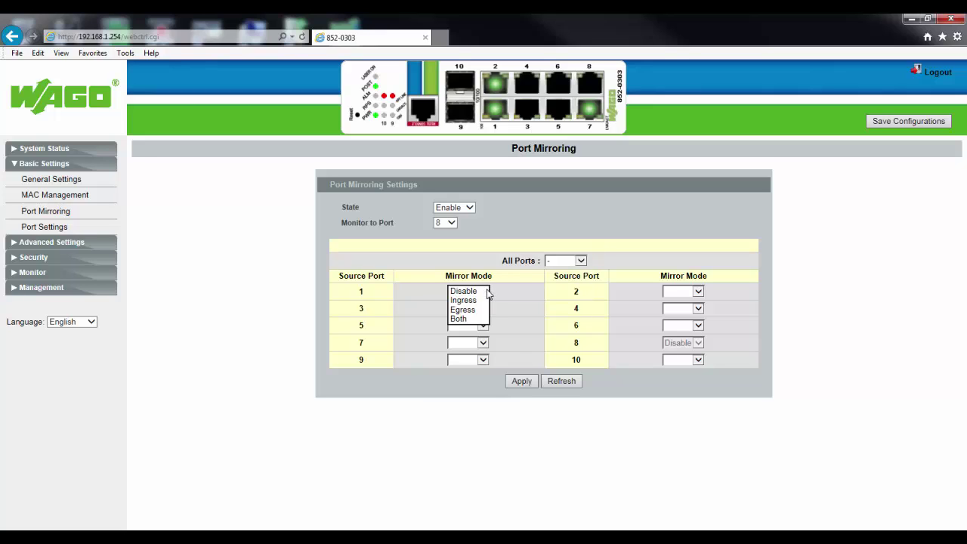
pyautogui.click(511, 289)
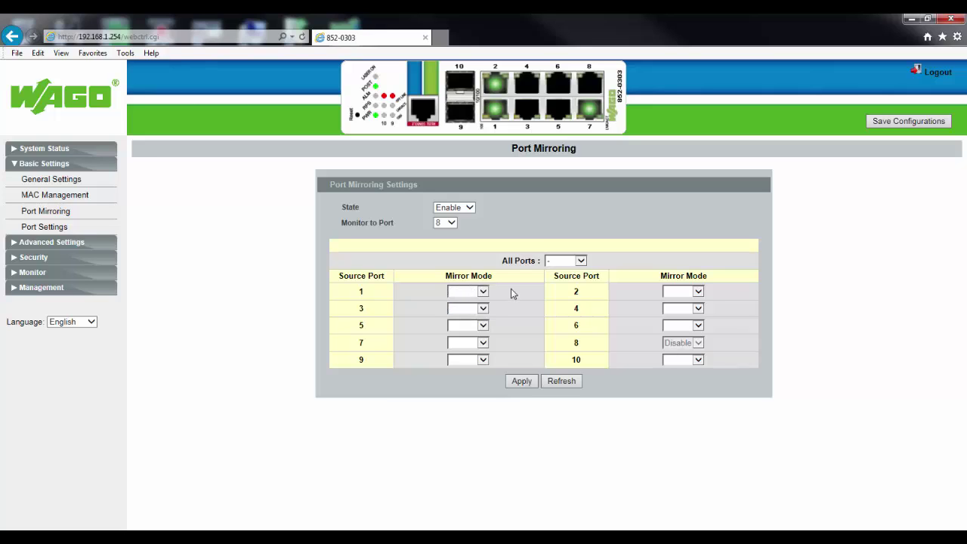
pyautogui.click(483, 292)
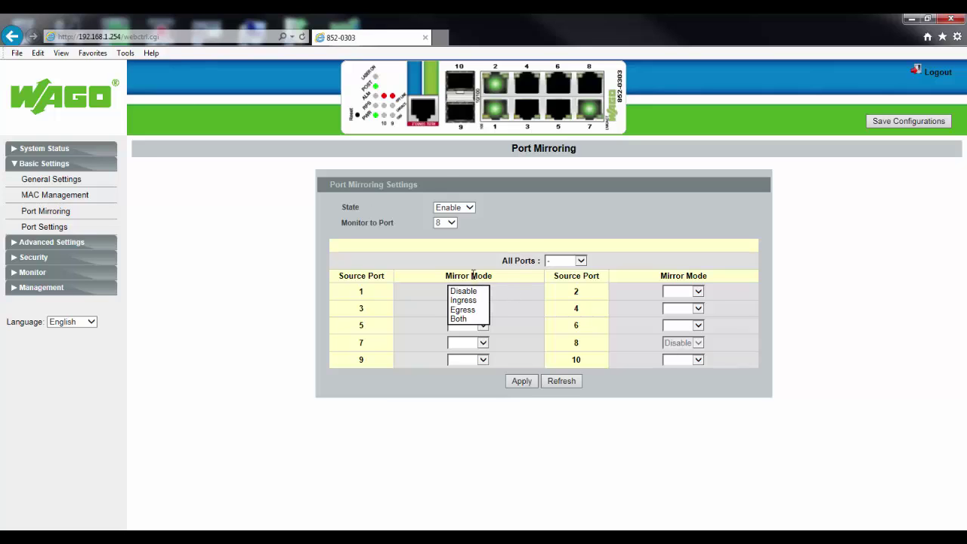
pyautogui.click(463, 318)
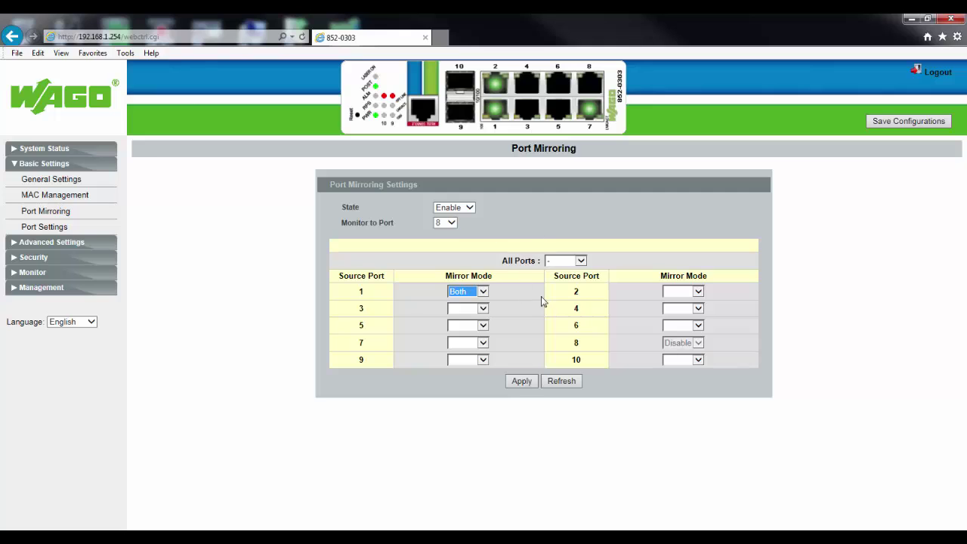
pyautogui.click(523, 381)
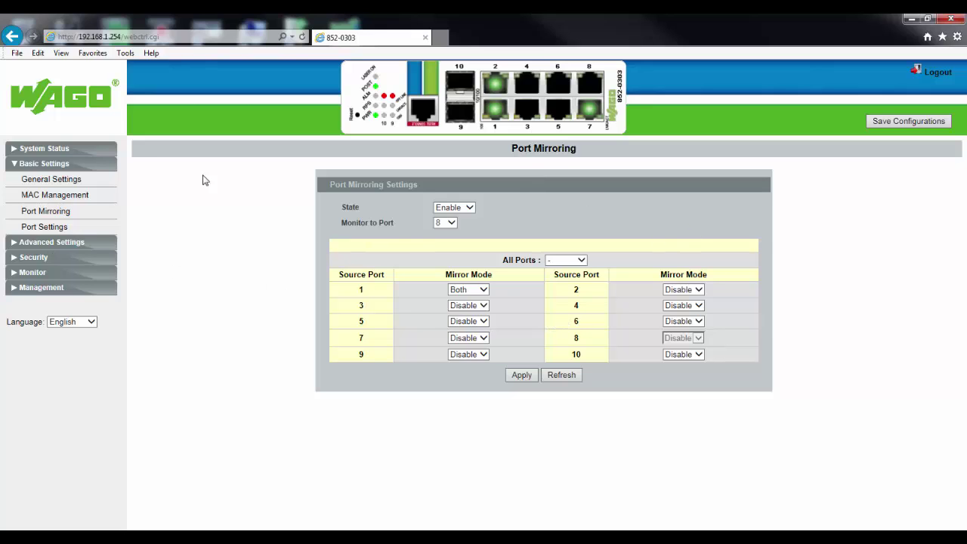
# Set ports 1–8 to enabled, 100 Mbps full duplex, flow control on, then apply and refresh.
pyautogui.click(44, 226)
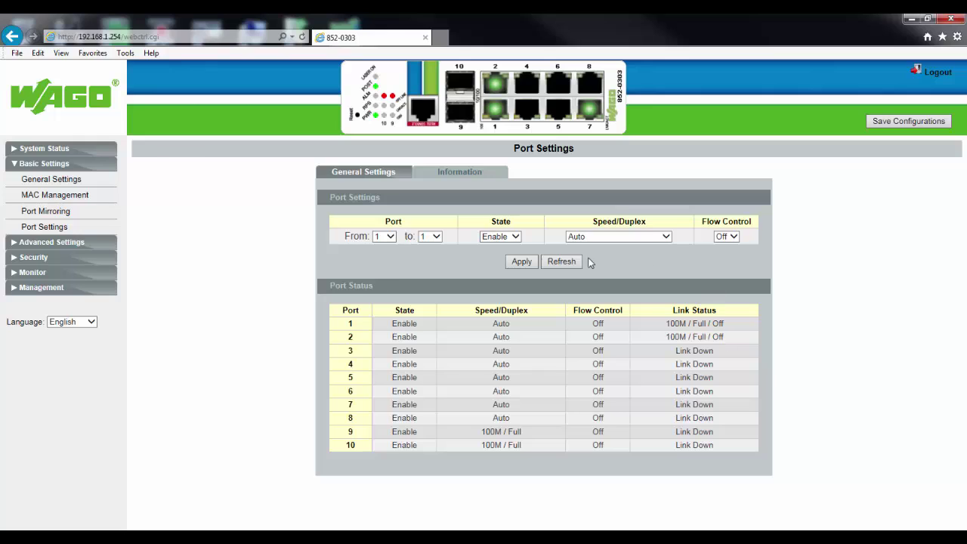
pyautogui.click(435, 236)
pyautogui.click(433, 302)
pyautogui.click(515, 237)
pyautogui.click(498, 236)
pyautogui.click(663, 239)
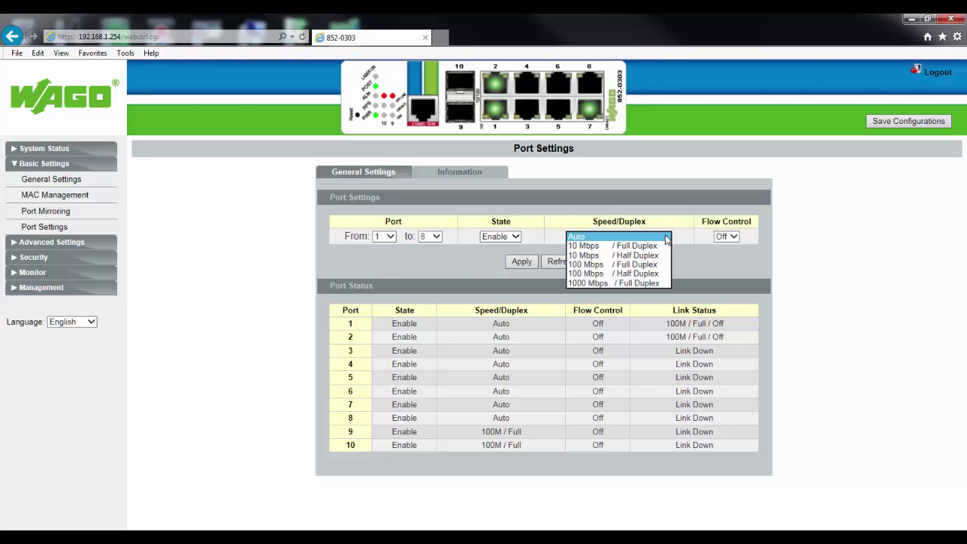
pyautogui.click(630, 264)
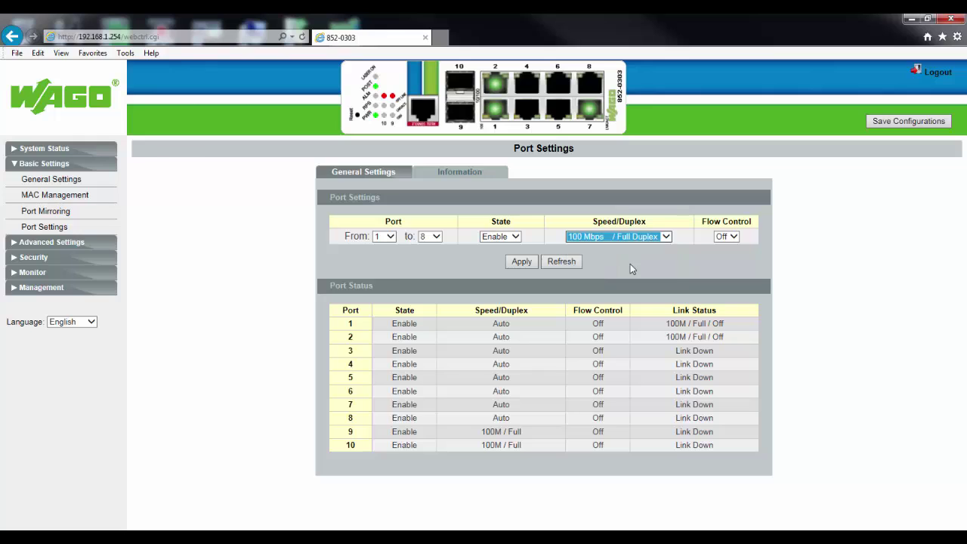
pyautogui.click(732, 237)
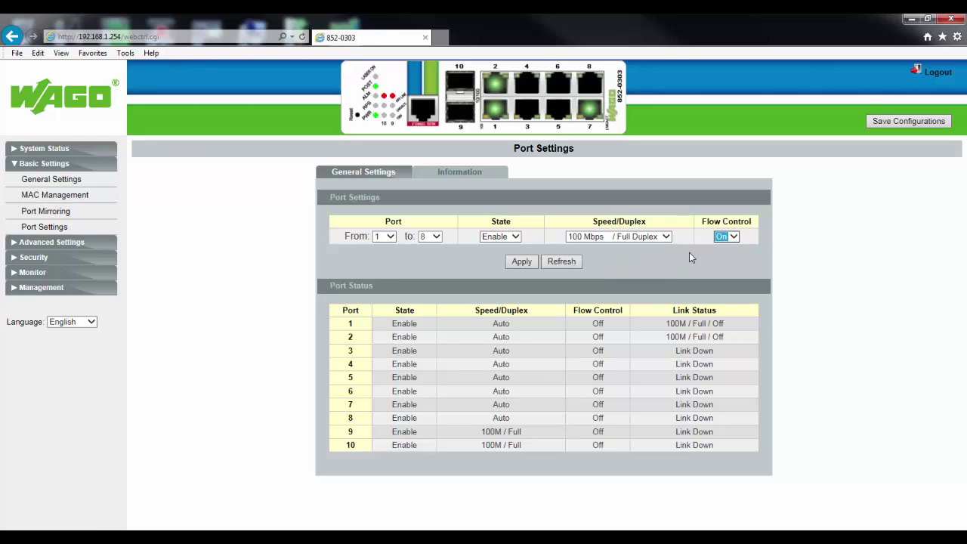
pyautogui.click(516, 266)
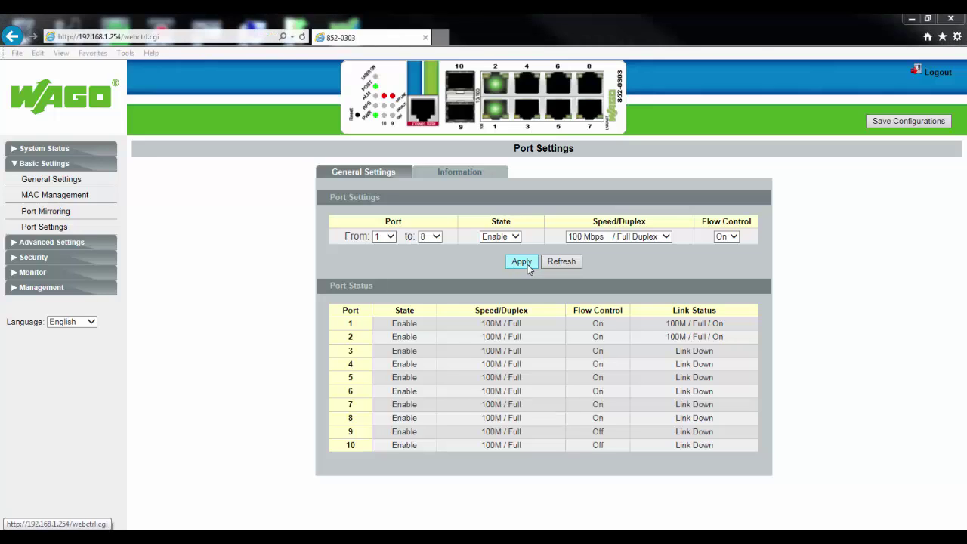
pyautogui.click(568, 261)
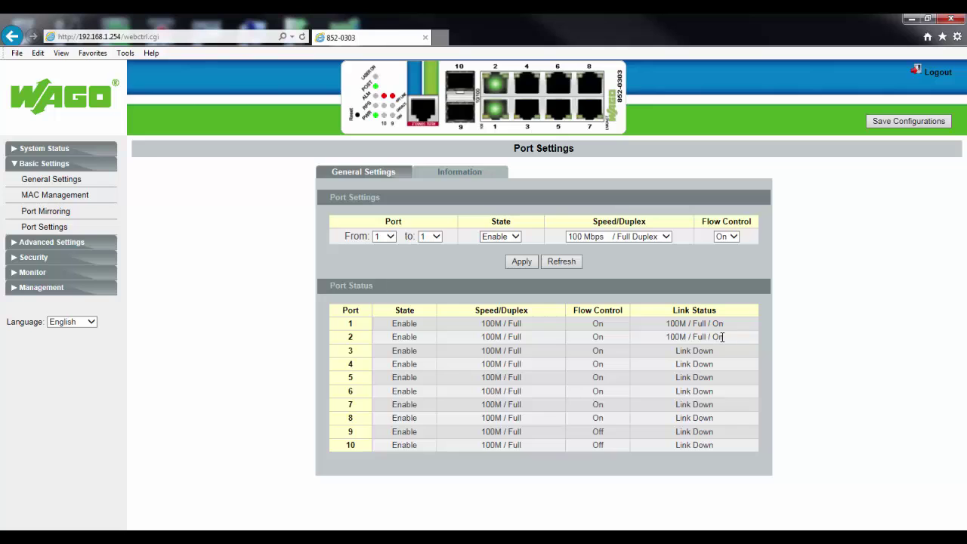
# Inspect port 1's description and uptime on the Information tab, switching back to General Settings.
pyautogui.click(456, 173)
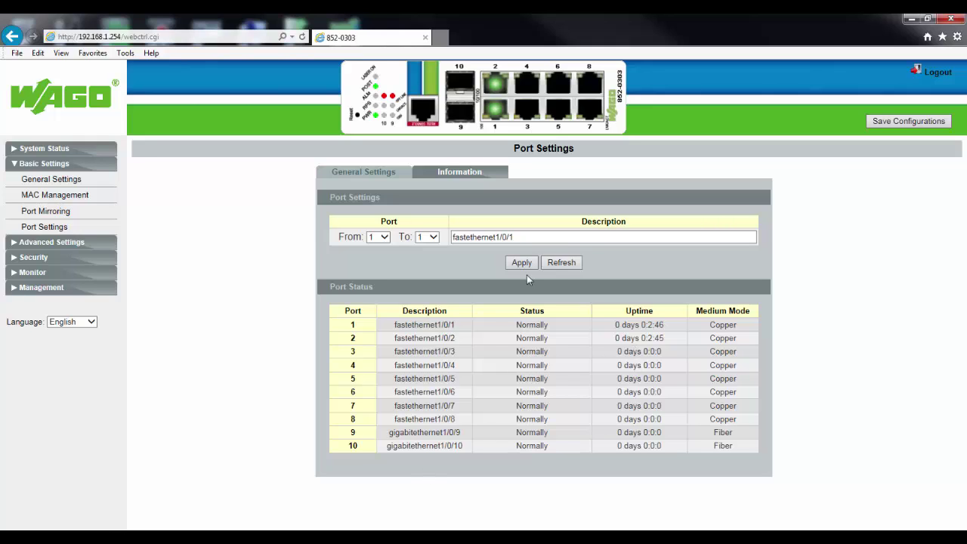
pyautogui.moveTo(533, 237); pyautogui.dragTo(405, 241)
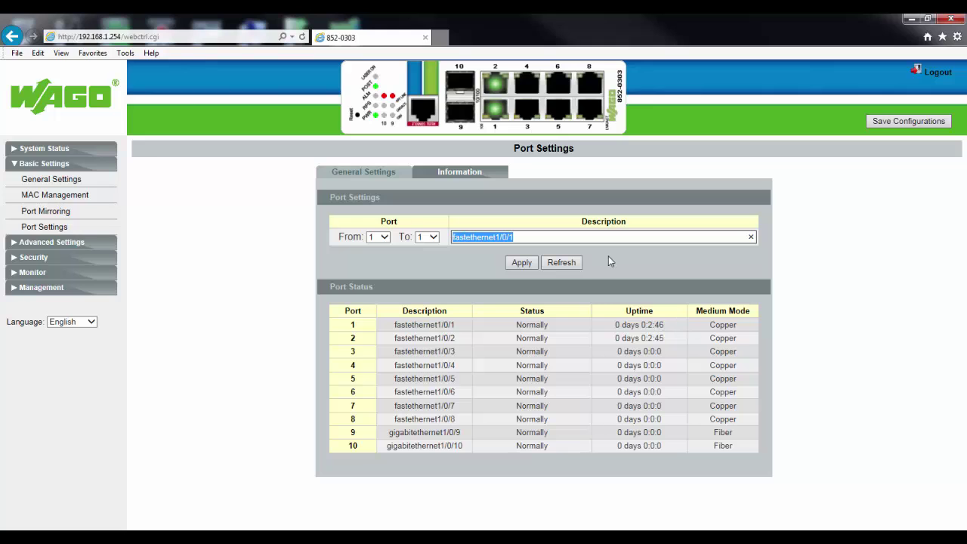
pyautogui.click(382, 175)
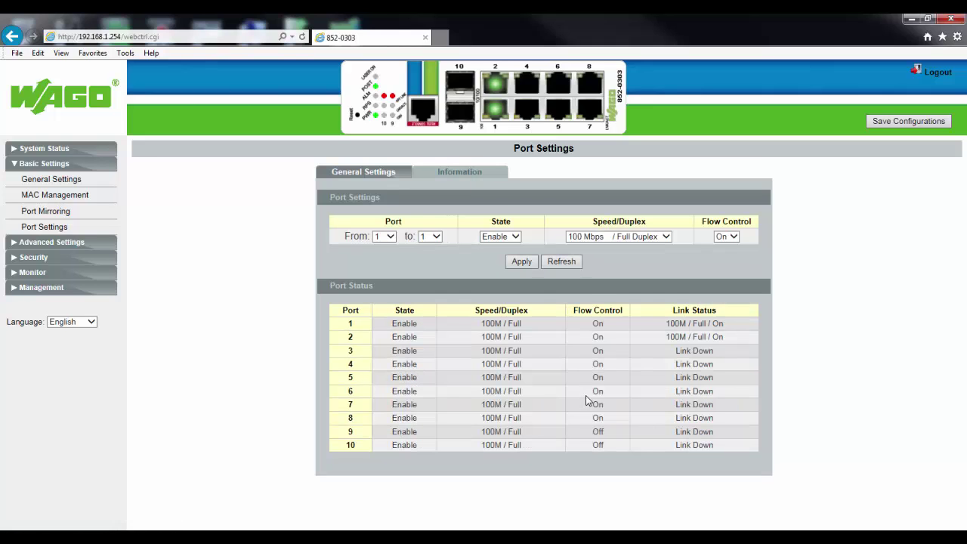
pyautogui.click(468, 173)
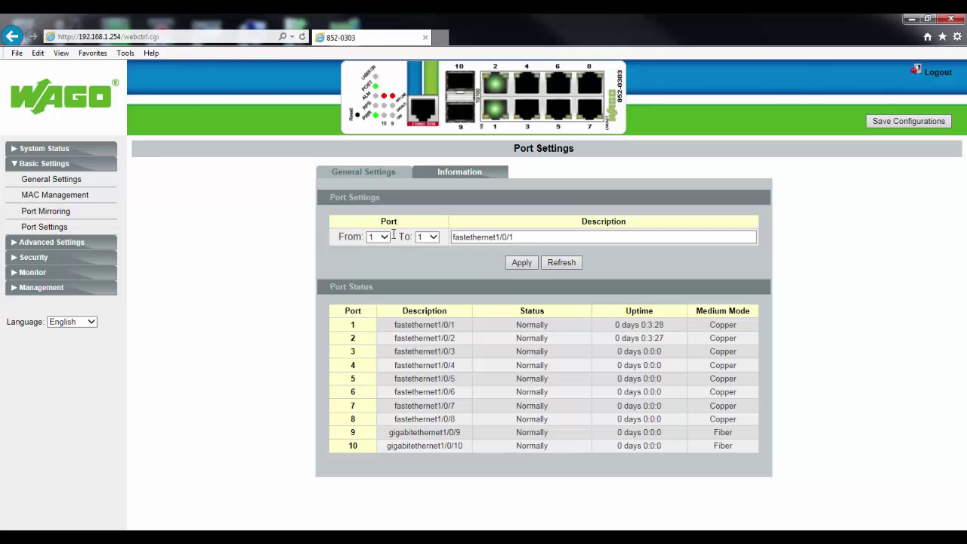
pyautogui.click(365, 172)
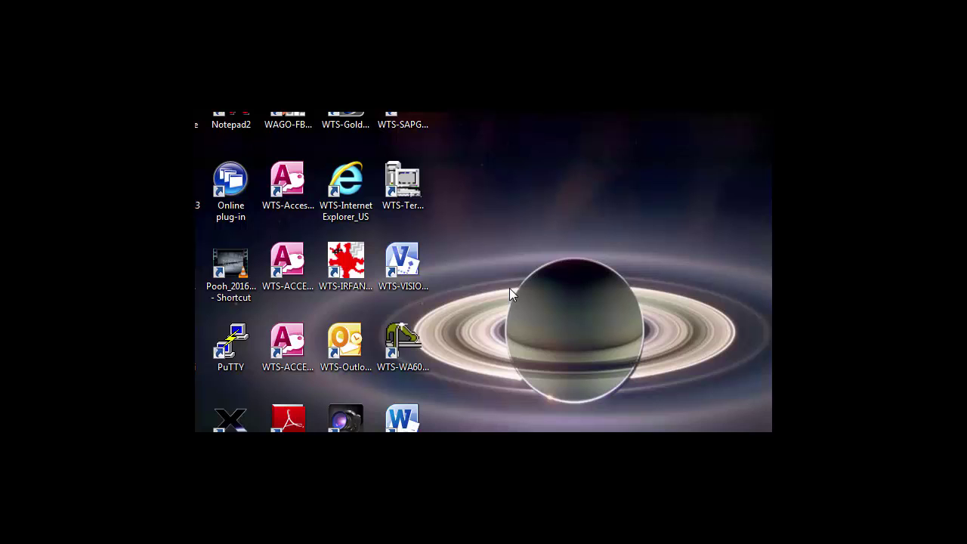
# Launch PuTTY and load the saved E_Switch_Telnet session for 192.168.1.254.
pyautogui.doubleClick(245, 357)
pyautogui.click(599, 344)
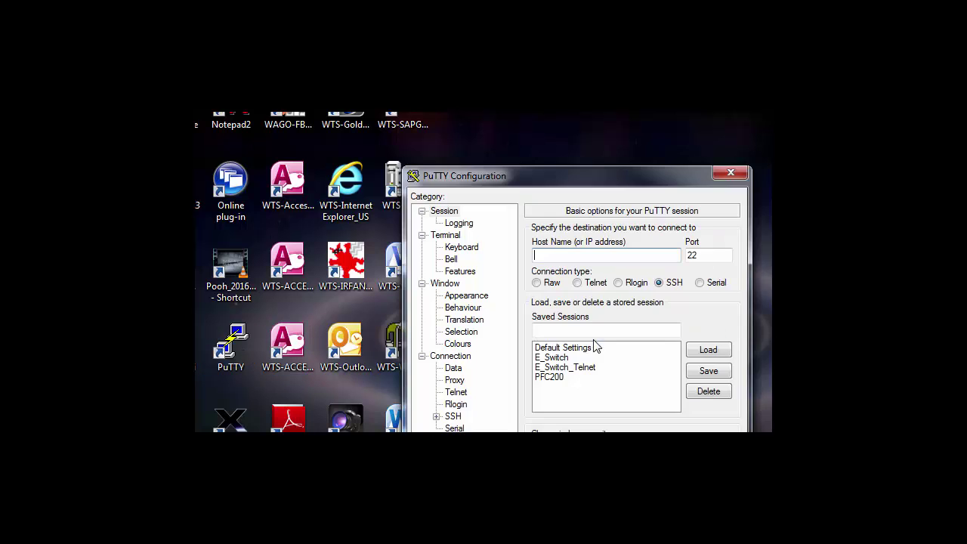
pyautogui.click(563, 368)
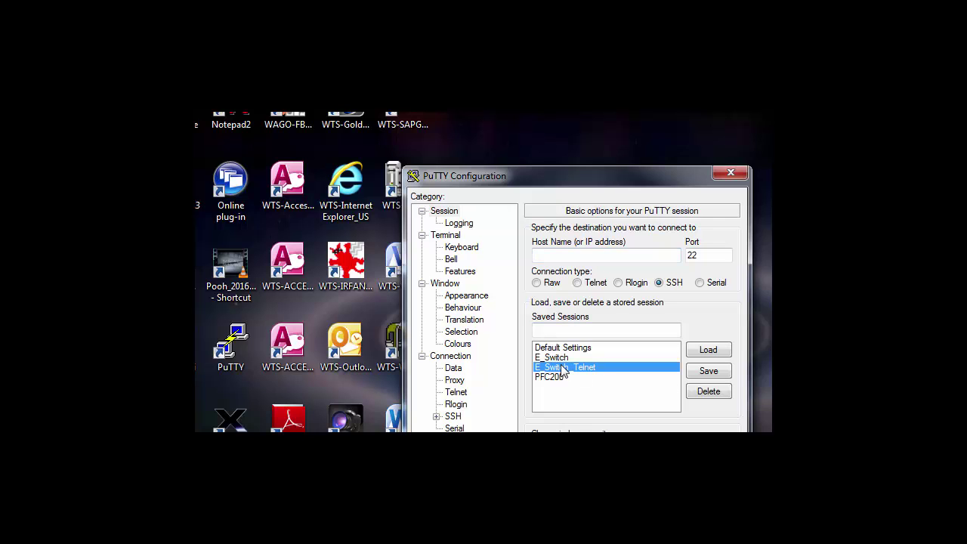
pyautogui.click(707, 350)
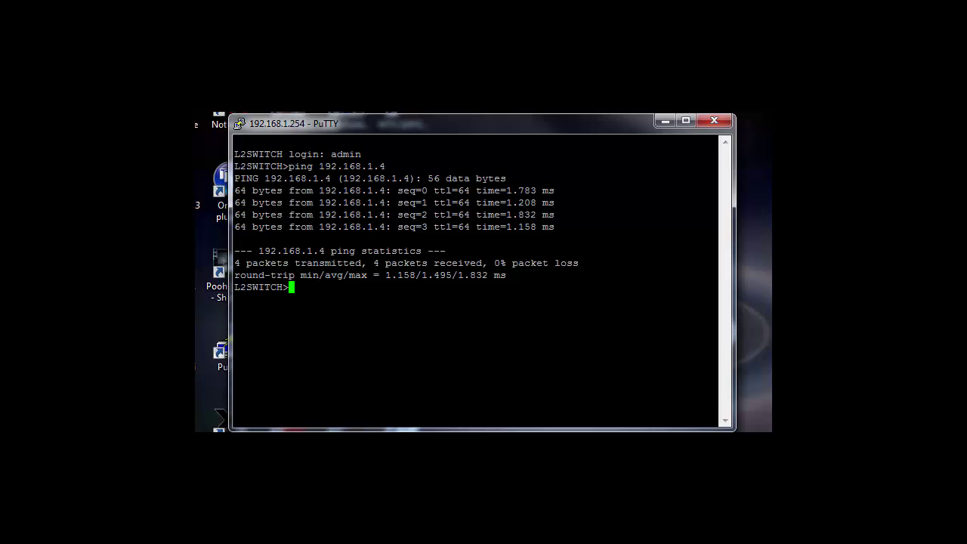
# Run enable, enter the user name and password, then run configure terminal.
pyautogui.write('enable')
pyautogui.press('Return')
pyautogui.write('admin')
pyautogui.press('Return')
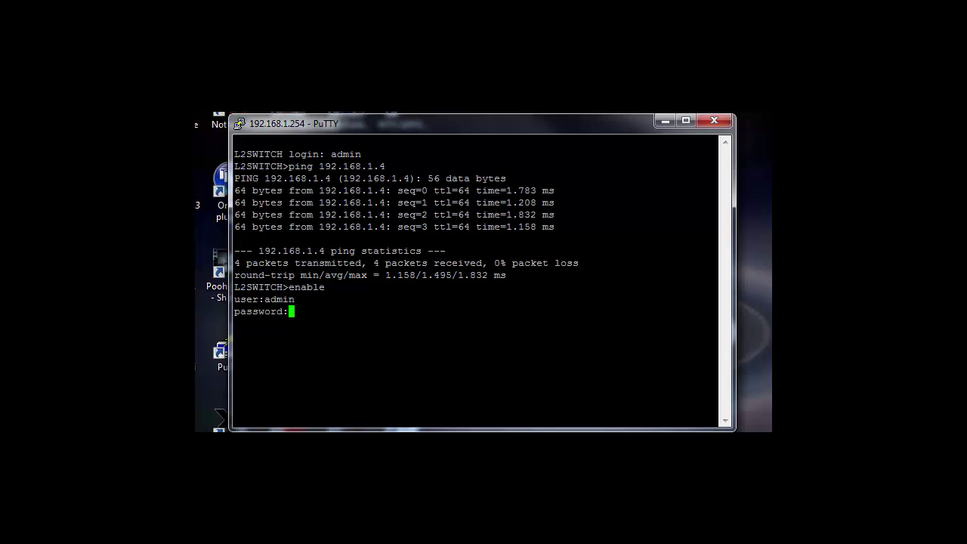
pyautogui.press('Return')
pyautogui.write('configure termina')
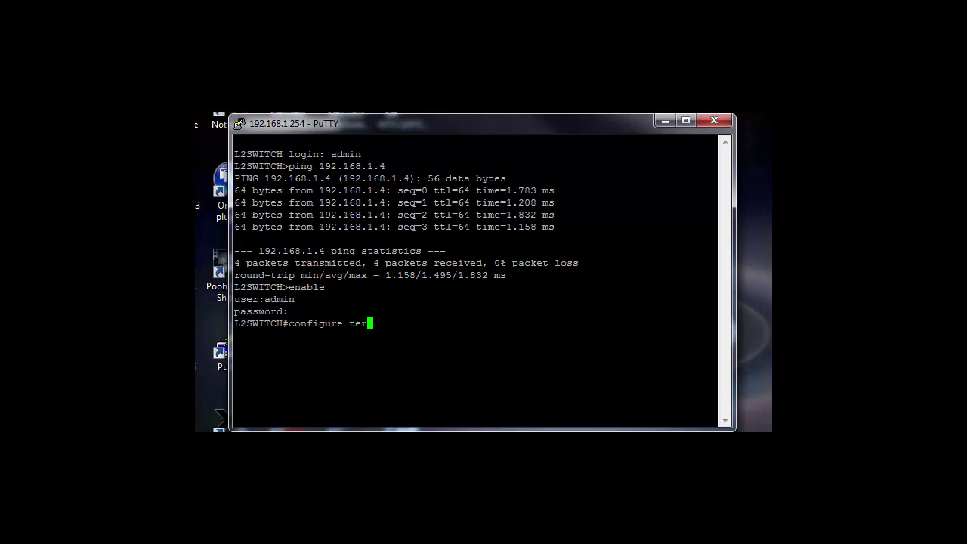
pyautogui.write('l')
pyautogui.press('Return')
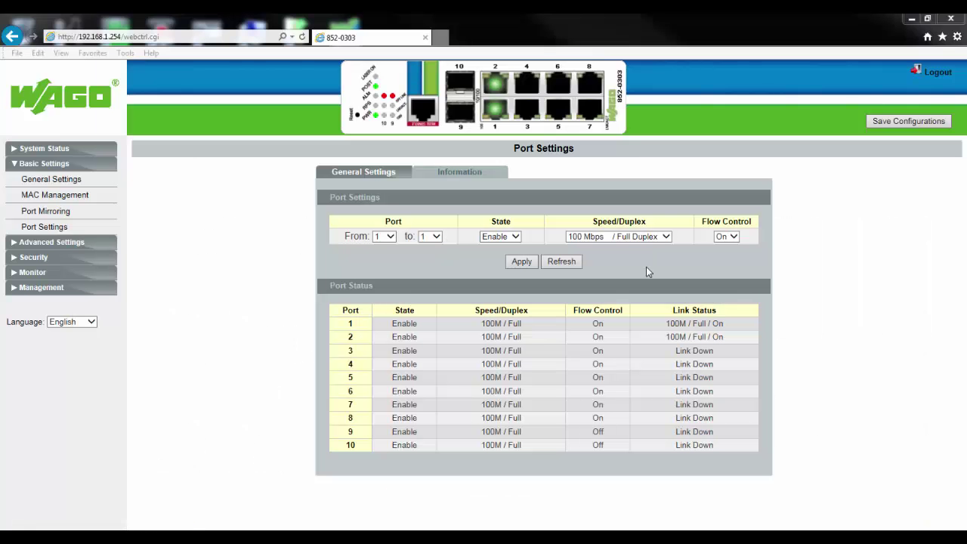
# On Advanced Settings > Jet Ring, set State to Enable, apply and confirm.
pyautogui.click(15, 243)
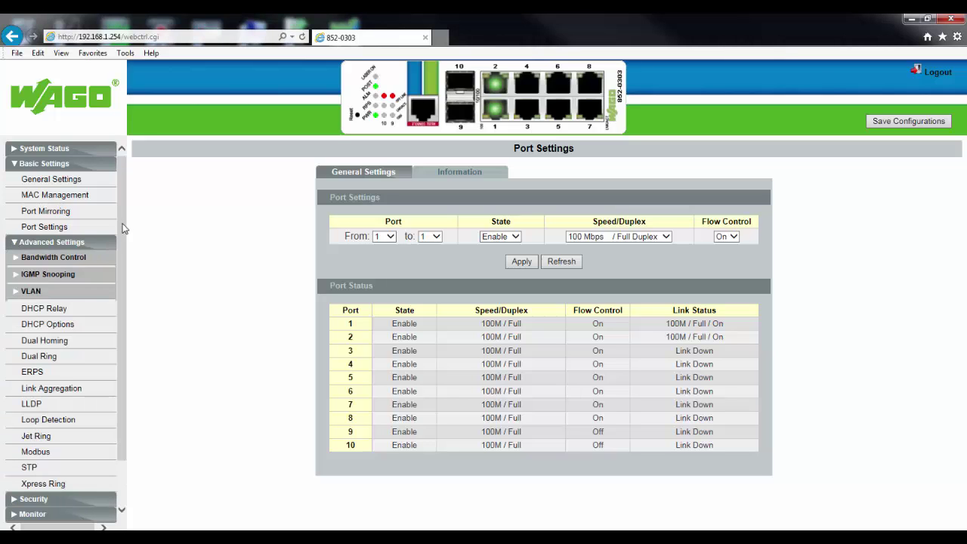
pyautogui.scroll(-1, 60, 253)
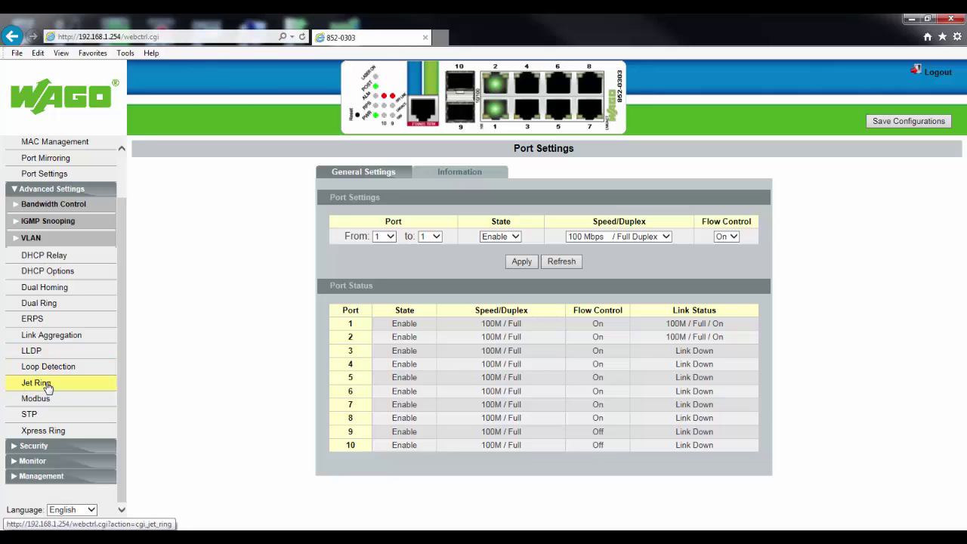
pyautogui.click(45, 386)
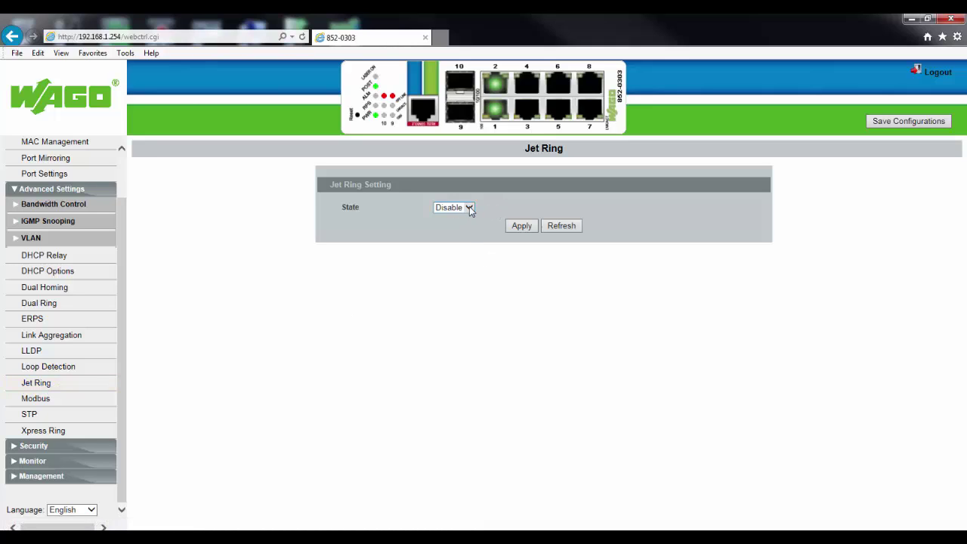
pyautogui.click(469, 208)
pyautogui.click(462, 222)
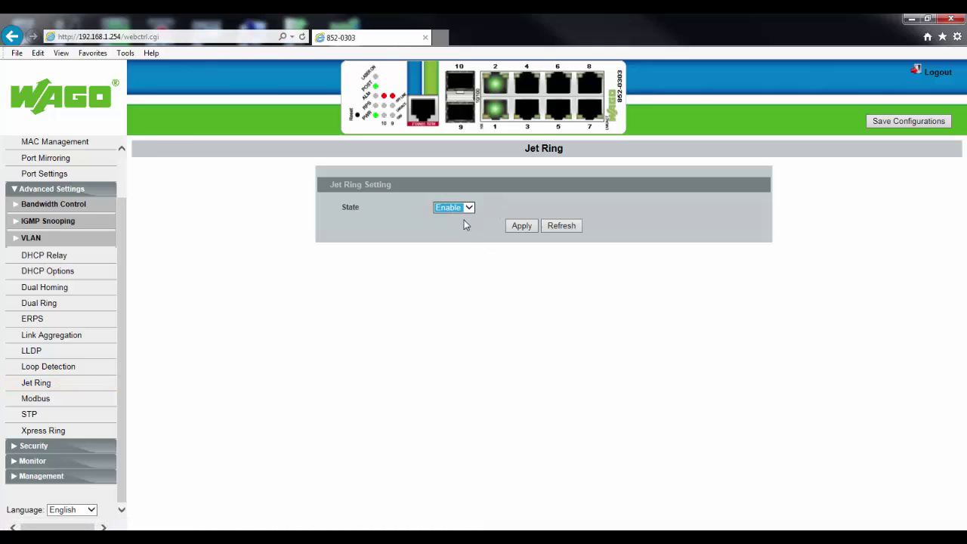
pyautogui.click(512, 230)
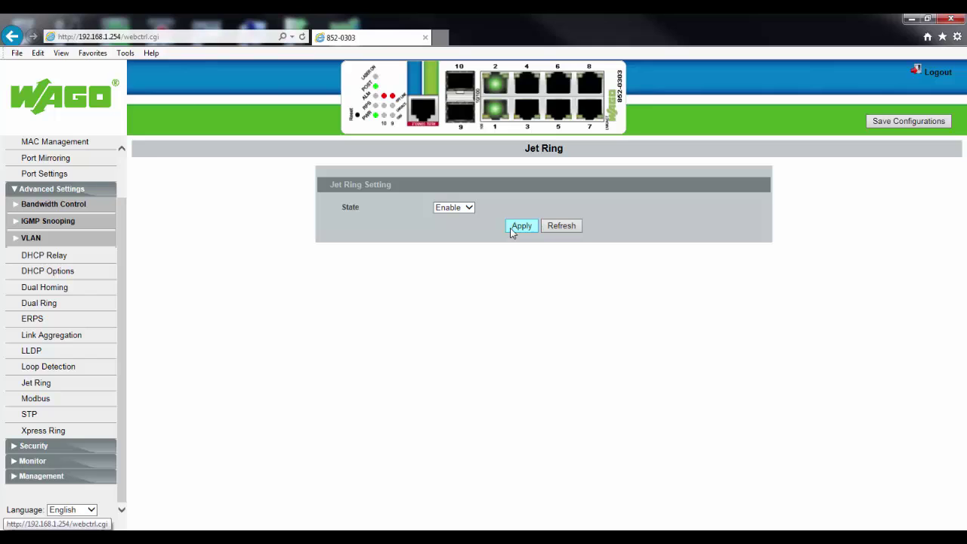
pyautogui.click(511, 227)
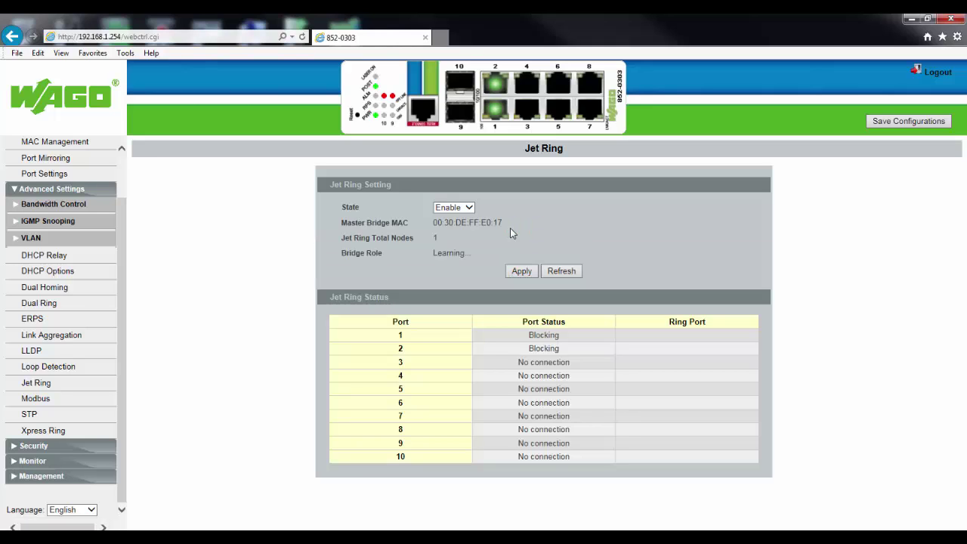
# Refresh the Jet Ring status to show Master role with port 7 Blocking.
pyautogui.click(563, 272)
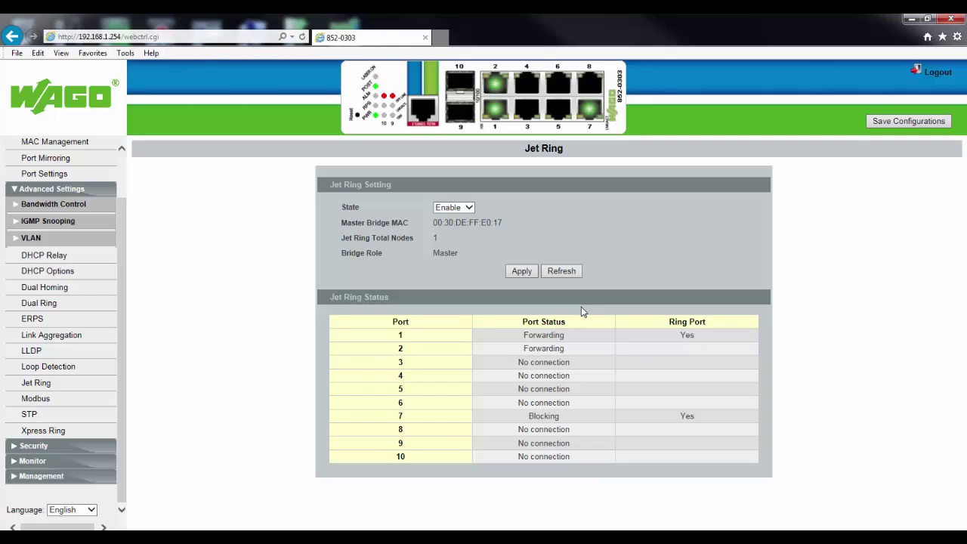
# Refresh the Jet Ring status after the ring break, then again until it shows Master.
pyautogui.click(561, 275)
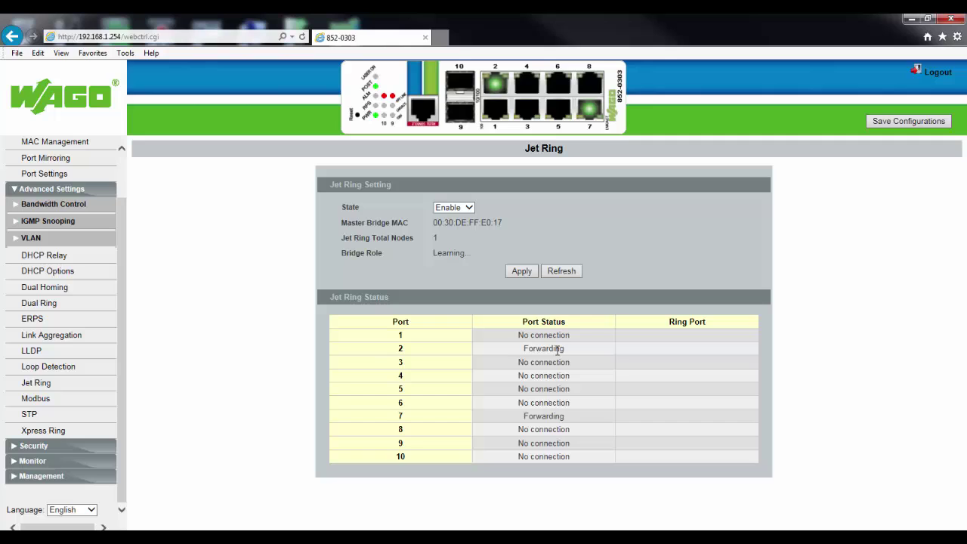
pyautogui.click(572, 275)
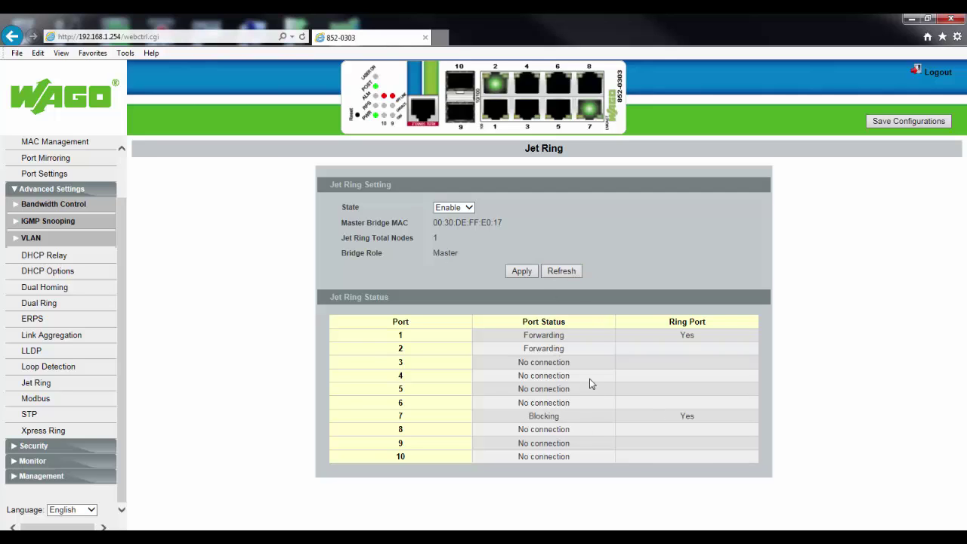